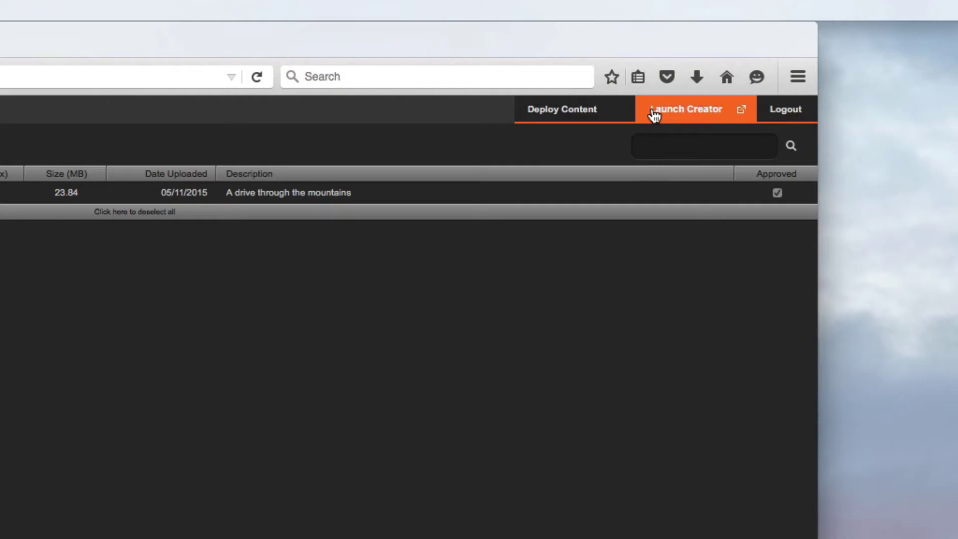
Launch SignStix Creator from the Director's top bar in a new tab
{"action": "left_click", "coordinate": [655, 114]}
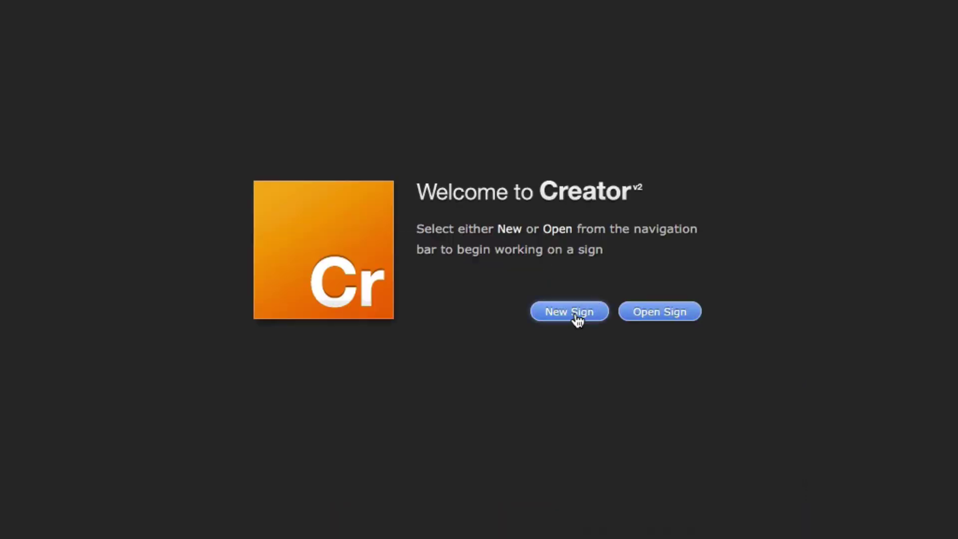
Create a new Landscape sign named 'Logo'
{"action": "left_click", "coordinate": [514, 287]}
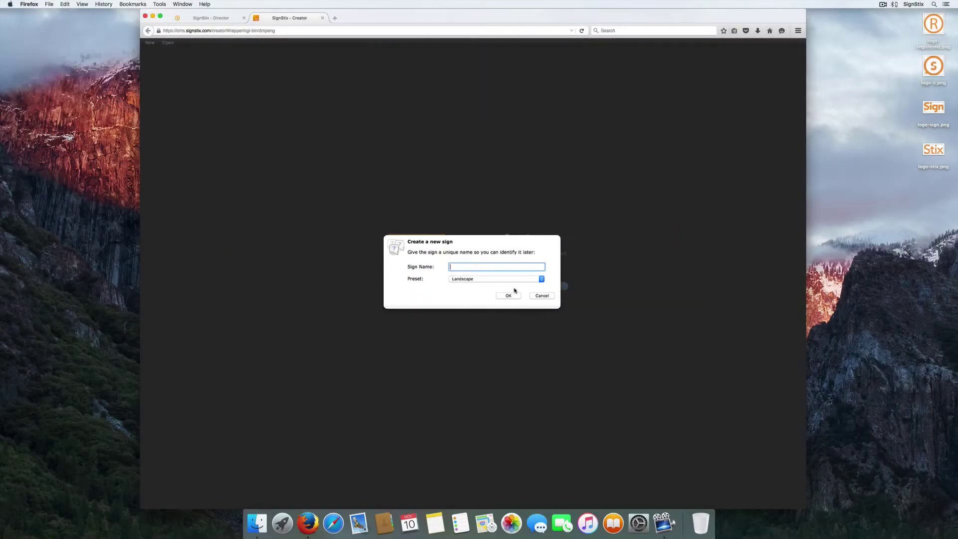
{"action": "type", "text": "Logo"}
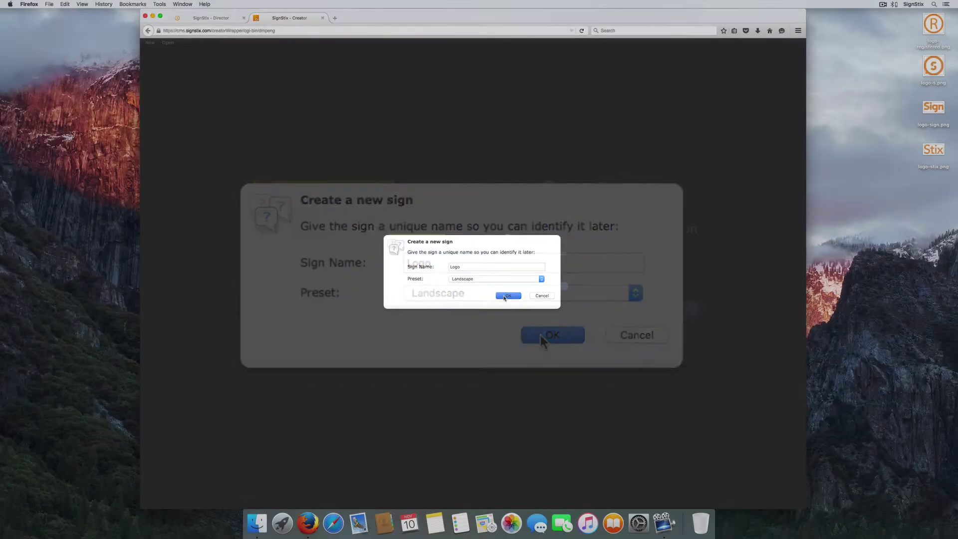
{"action": "left_click", "coordinate": [551, 337]}
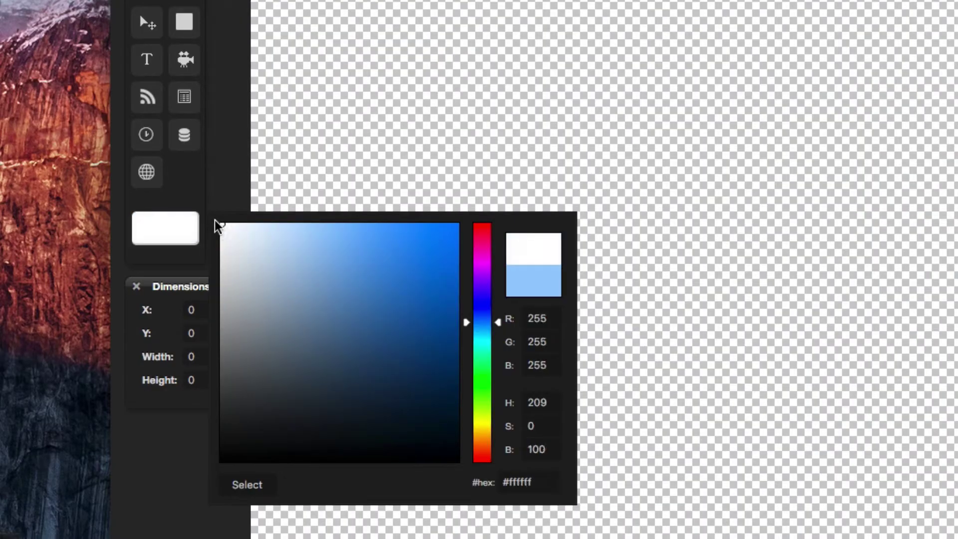
Draw a white block over the full canvas and name its layer 'background'
{"action": "left_click", "coordinate": [248, 485]}
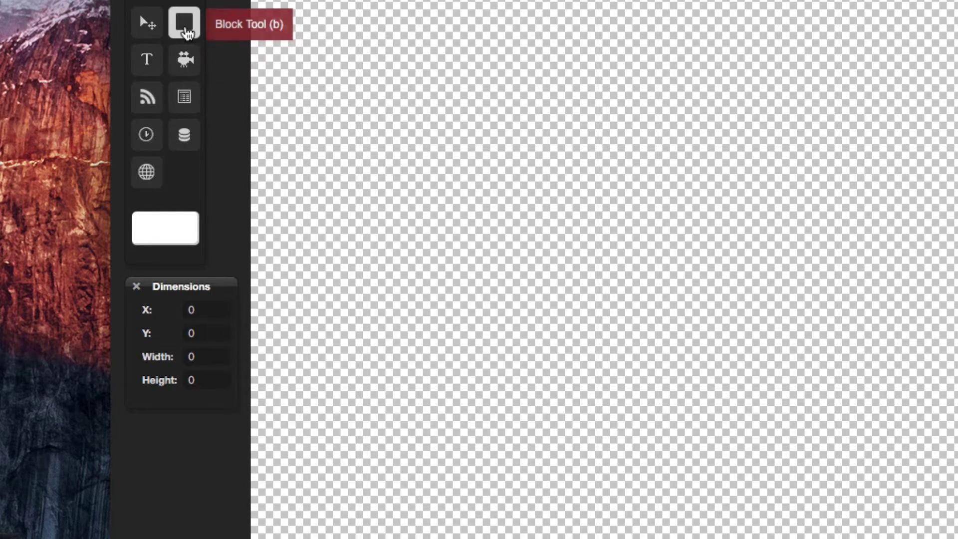
{"action": "left_click", "coordinate": [185, 29]}
{"action": "left_click_drag", "start_coordinate": [196, 61], "coordinate": [678, 333]}
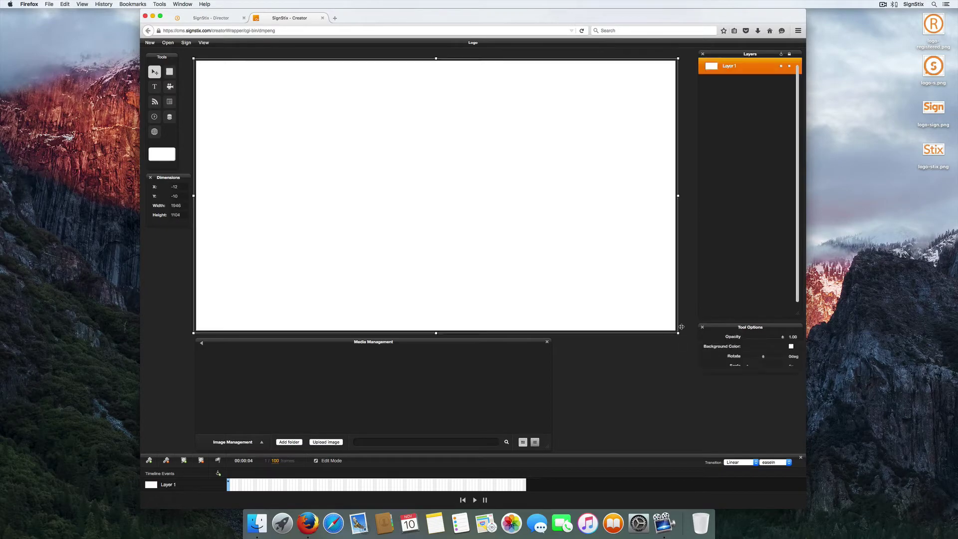
{"action": "double_click", "coordinate": [728, 66]}
{"action": "type", "text": "background"}
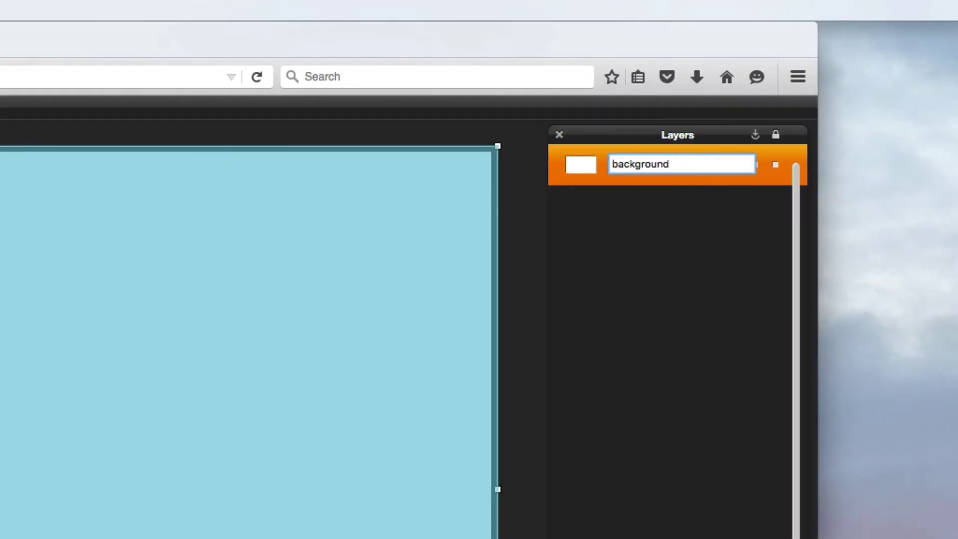
{"action": "key", "text": "Return"}
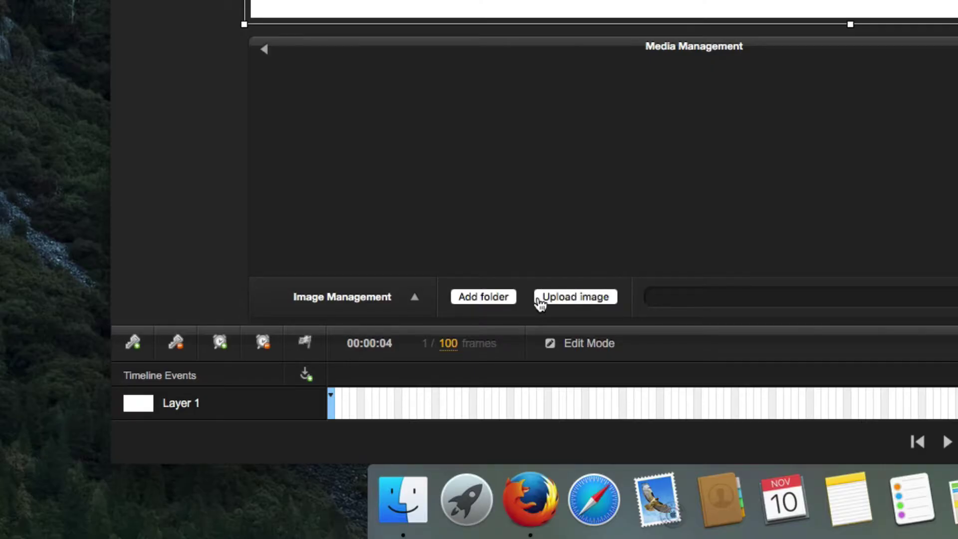
Upload logo-registered.png, logo-s.png, logo-sign.png and logo-stix.png from the Desktop
{"action": "left_click", "coordinate": [540, 298]}
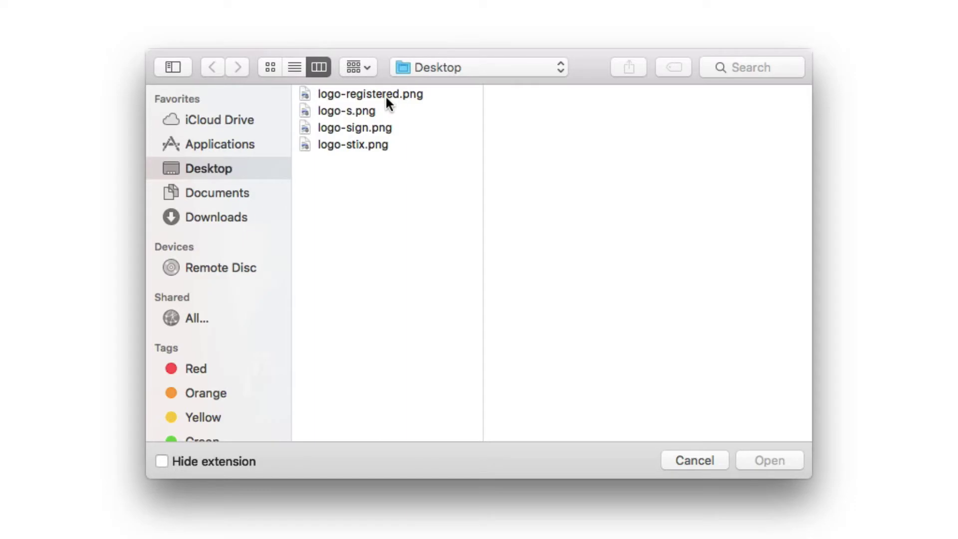
{"action": "double_click", "coordinate": [385, 95]}
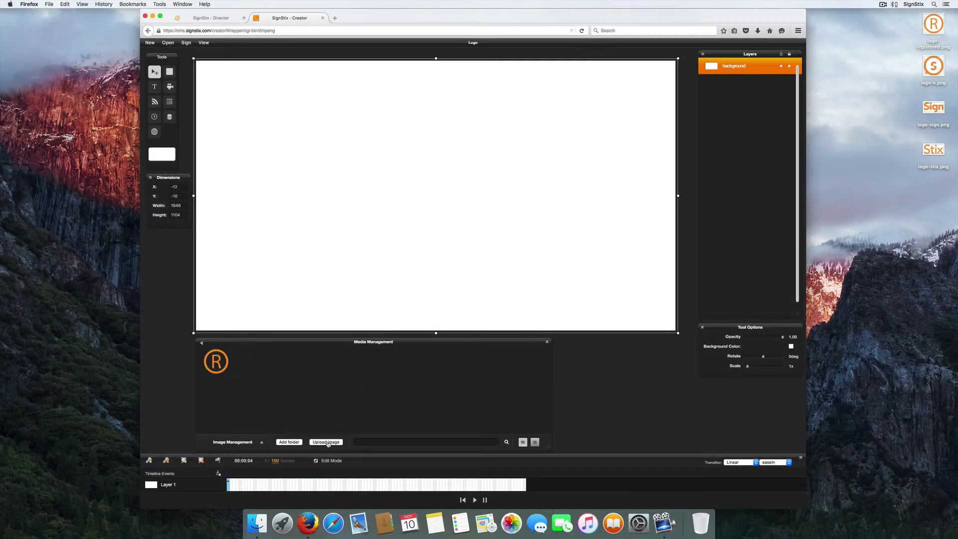
{"action": "left_click", "coordinate": [327, 442]}
{"action": "left_click", "coordinate": [426, 116]}
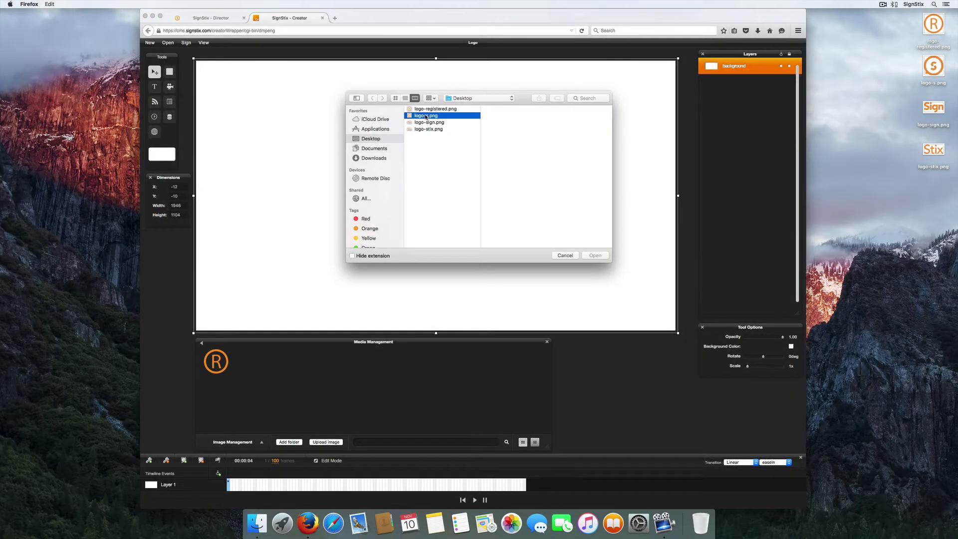
{"action": "double_click", "coordinate": [426, 116]}
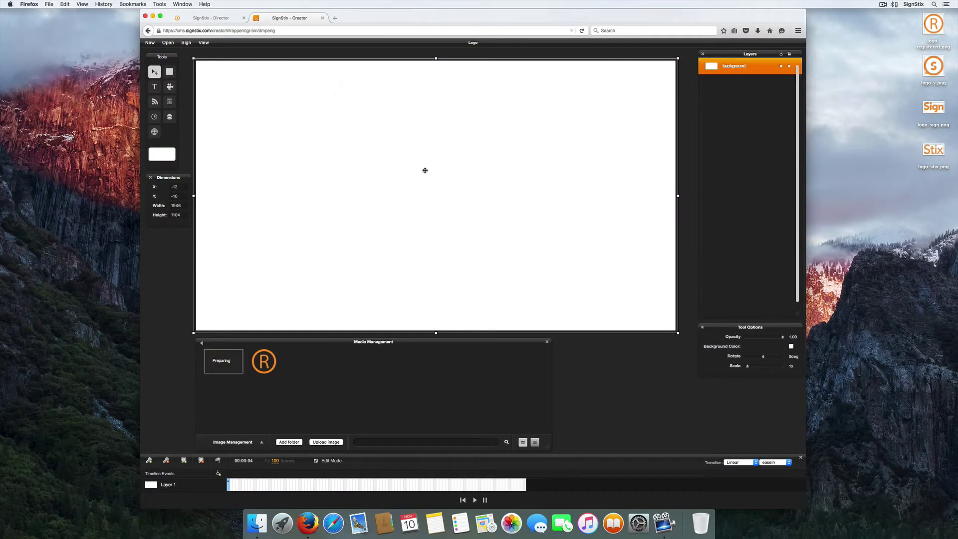
{"action": "left_click", "coordinate": [336, 443]}
{"action": "double_click", "coordinate": [435, 122]}
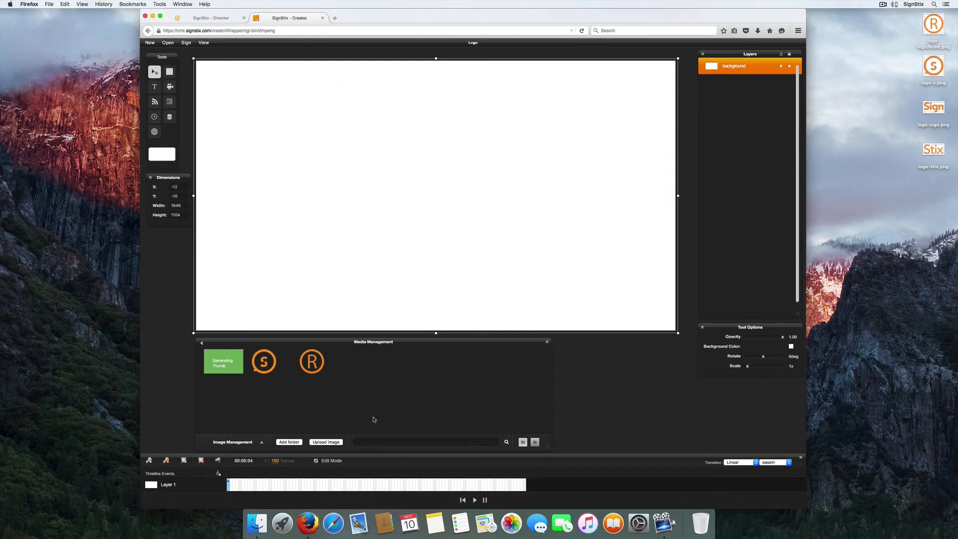
{"action": "left_click", "coordinate": [335, 443]}
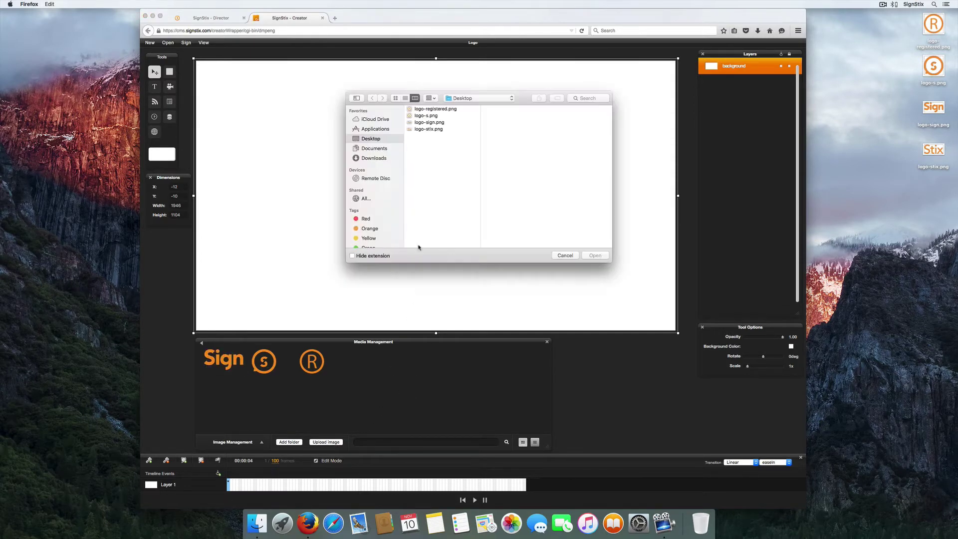
{"action": "double_click", "coordinate": [428, 129]}
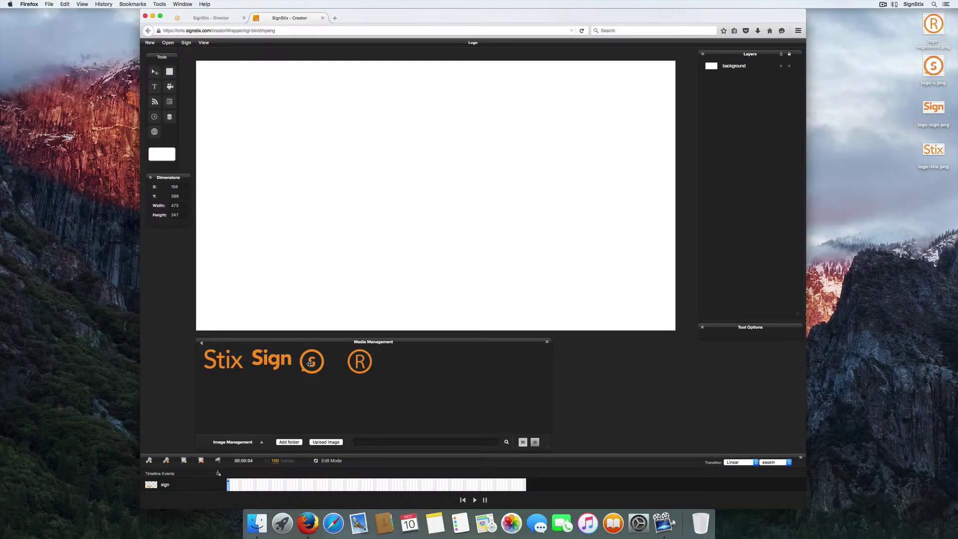
Place the S icon image on the canvas and name its layer 's'
{"action": "left_click_drag", "start_coordinate": [310, 363], "coordinate": [273, 187]}
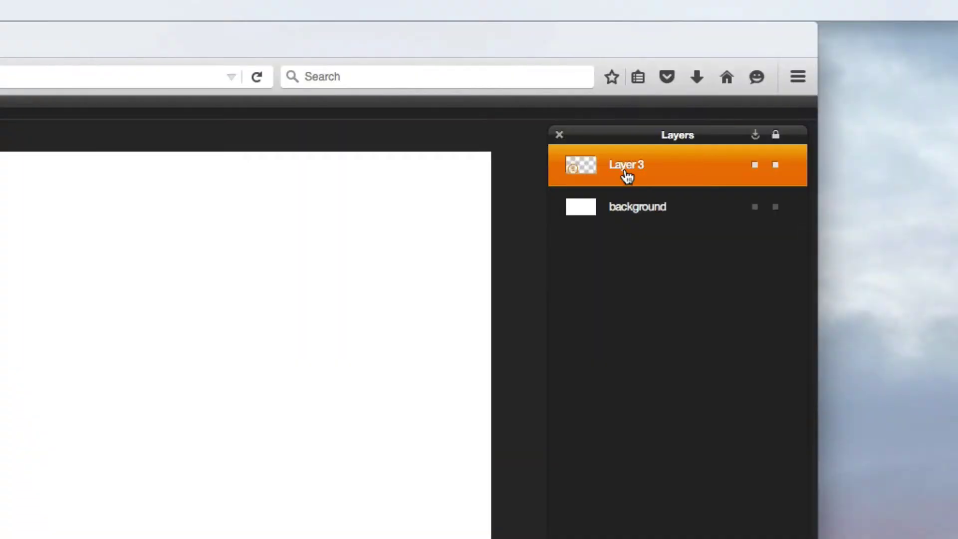
{"action": "double_click", "coordinate": [625, 173]}
{"action": "type", "text": "s"}
{"action": "key", "text": "Return"}
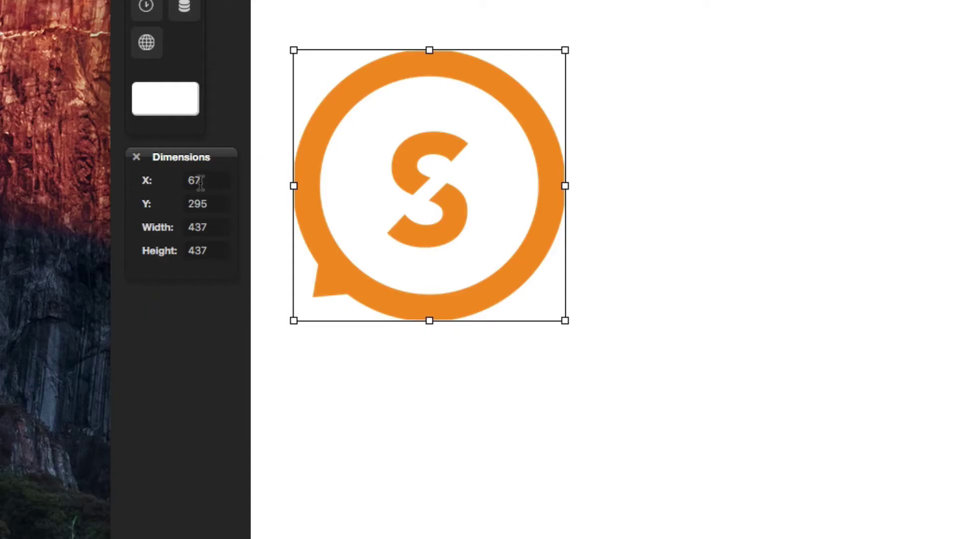
Position the S icon at X 259, Y 322 and add the Sign wordmark beside it
{"action": "double_click", "coordinate": [178, 187]}
{"action": "type", "text": "259"}
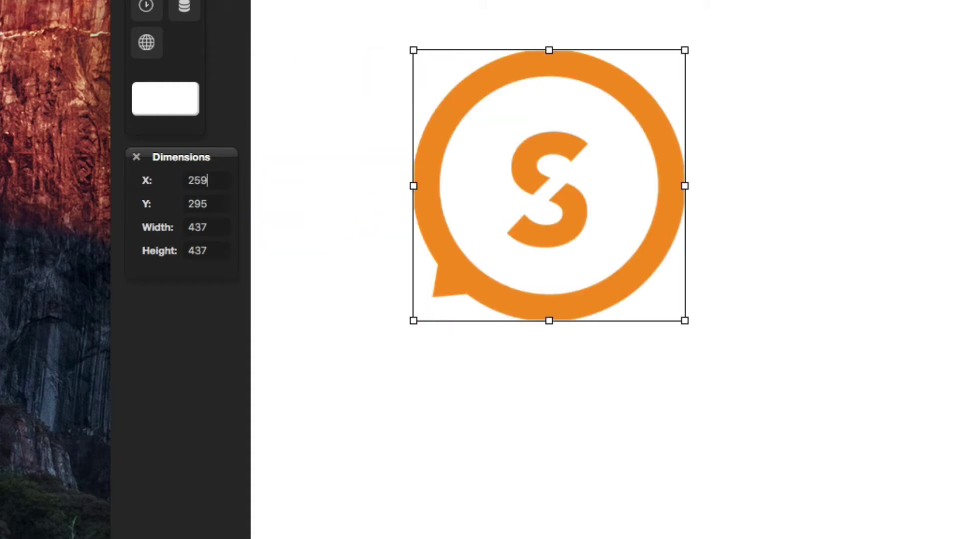
{"action": "key", "text": "Tab"}
{"action": "type", "text": "322"}
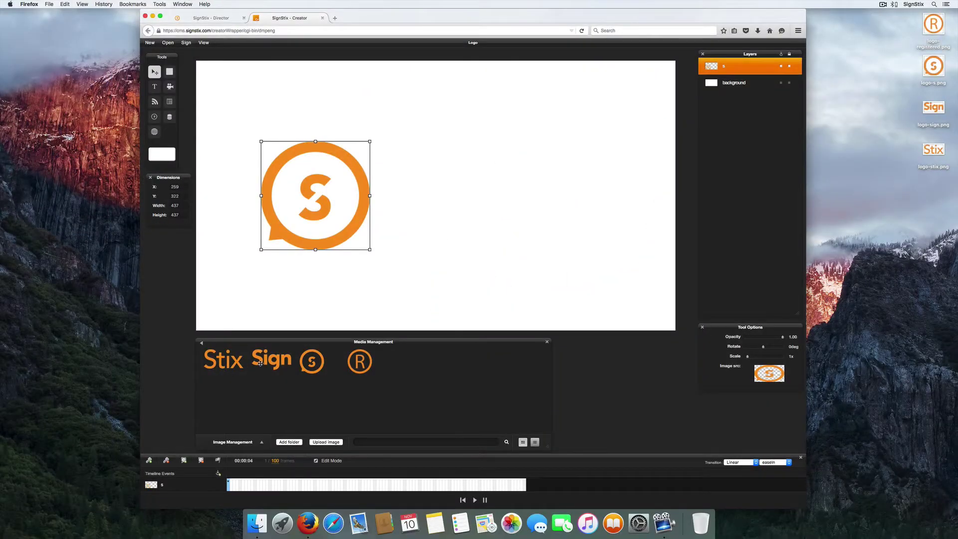
{"action": "left_click_drag", "start_coordinate": [260, 364], "coordinate": [414, 209]}
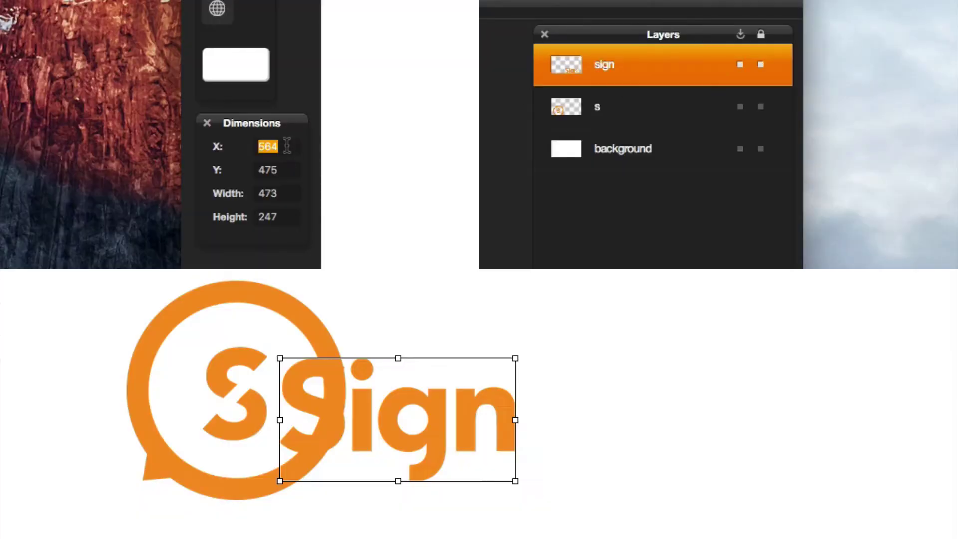
Position the Sign wordmark at X 724, Y 452
{"action": "type", "text": "724"}
{"action": "key", "text": "Tab"}
{"action": "type", "text": "452"}
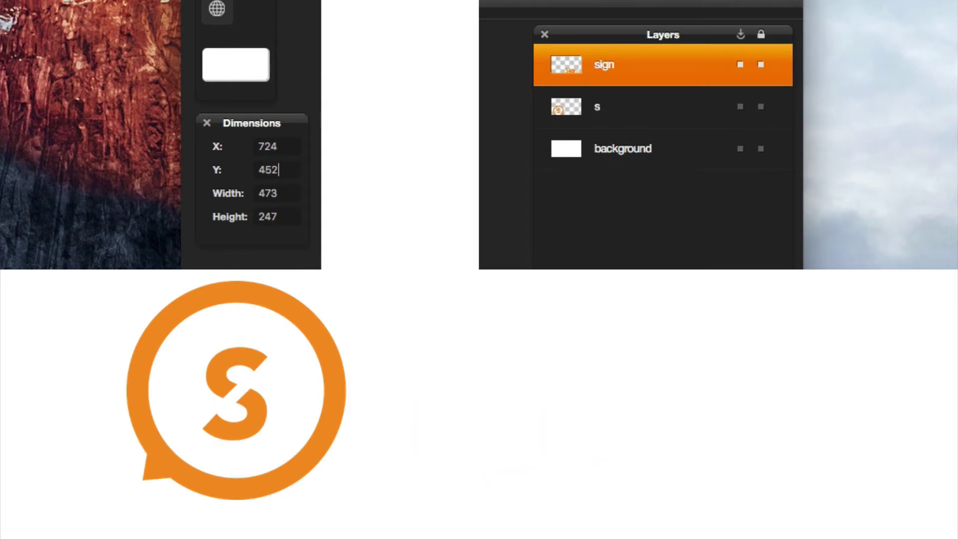
Add the Stix wordmark as layer 'stix' at X 1209, Y 452
{"action": "left_click_drag", "start_coordinate": [223, 360], "coordinate": [543, 204]}
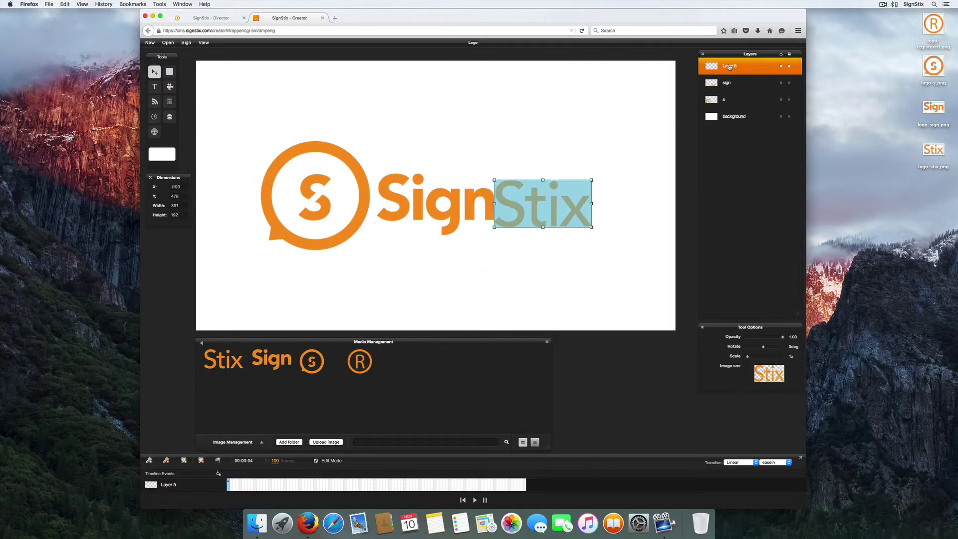
{"action": "double_click", "coordinate": [729, 66]}
{"action": "key", "text": "Return"}
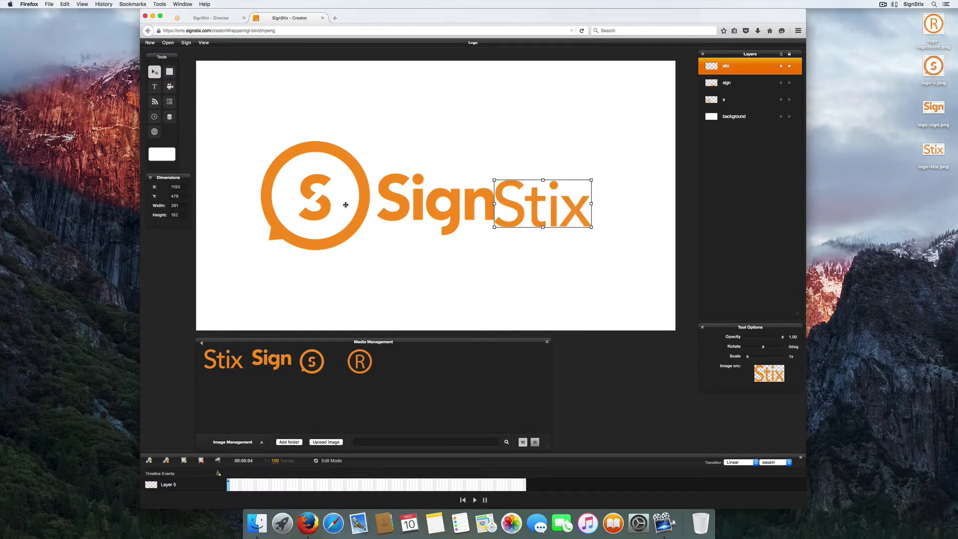
{"action": "type", "text": "1209"}
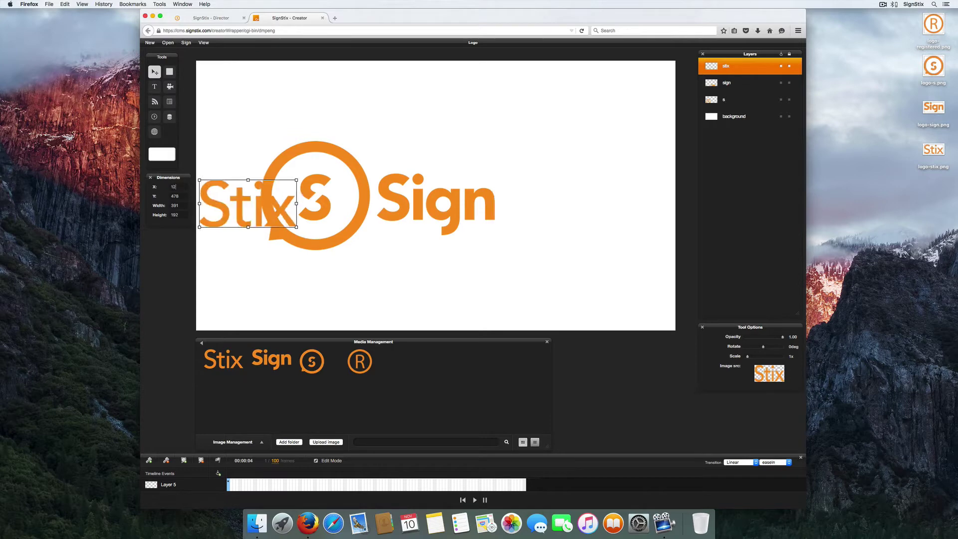
{"action": "key", "text": "Tab"}
{"action": "type", "text": "452"}
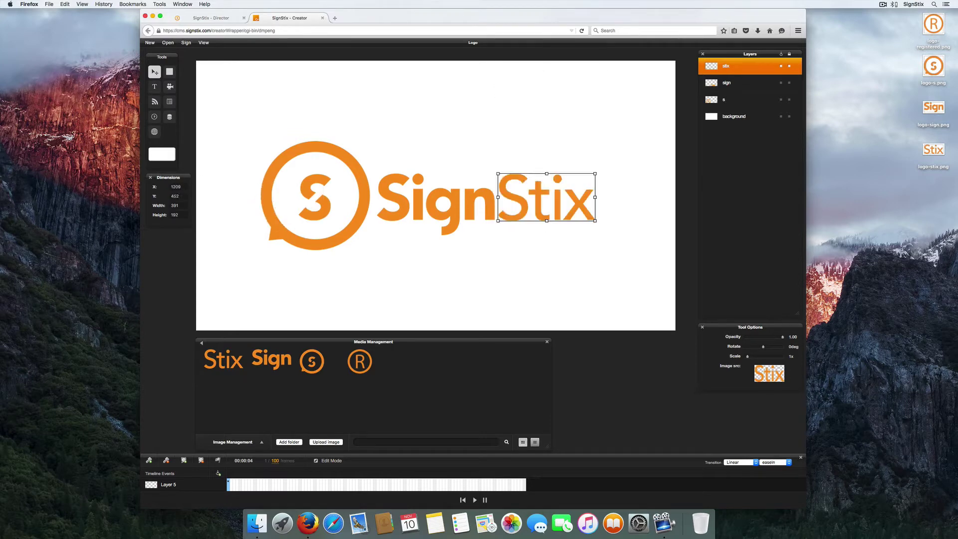
Add the ® mark as layer 'r' at X 1600, Y 441
{"action": "left_click_drag", "start_coordinate": [363, 371], "coordinate": [627, 179]}
{"action": "double_click", "coordinate": [729, 65]}
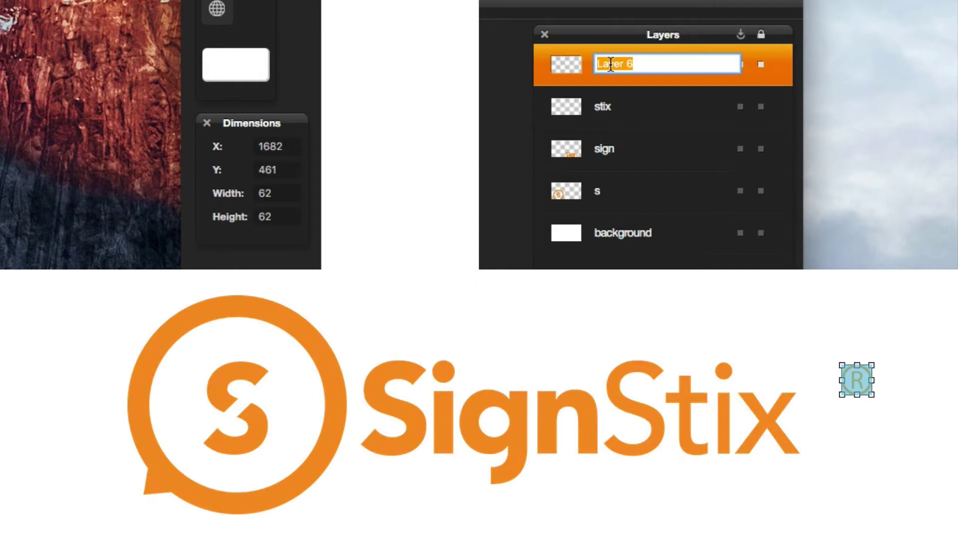
{"action": "type", "text": "r"}
{"action": "key", "text": "Return"}
{"action": "double_click", "coordinate": [273, 146]}
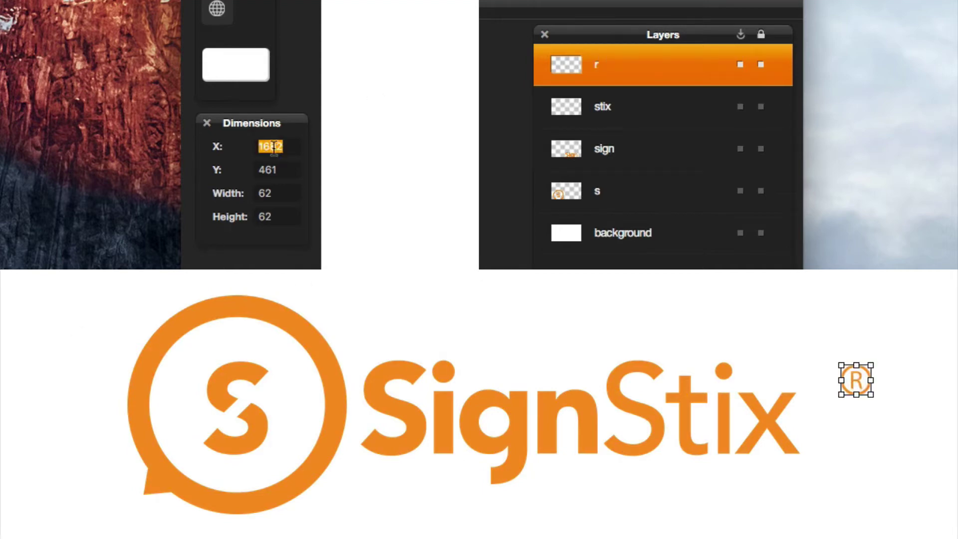
{"action": "type", "text": "1600"}
{"action": "key", "text": "Tab"}
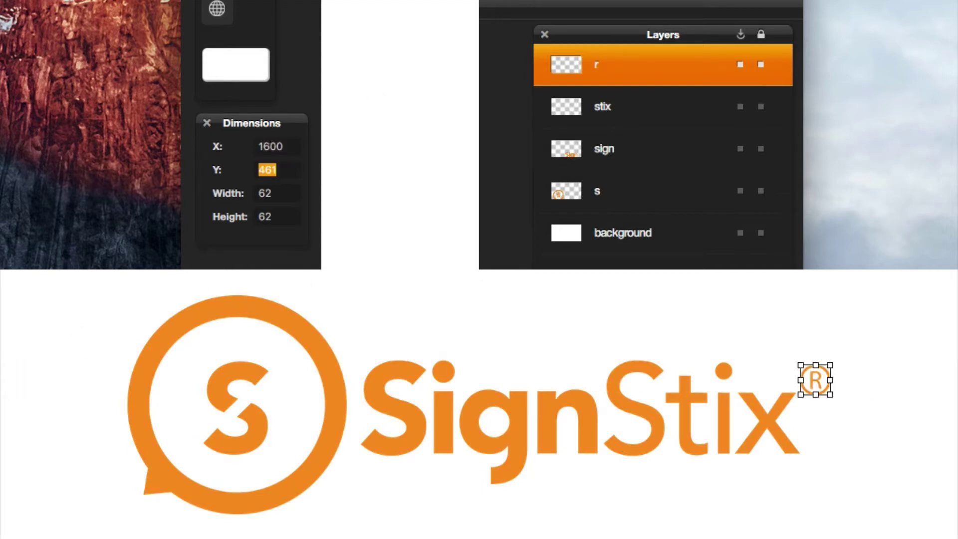
{"action": "type", "text": "441"}
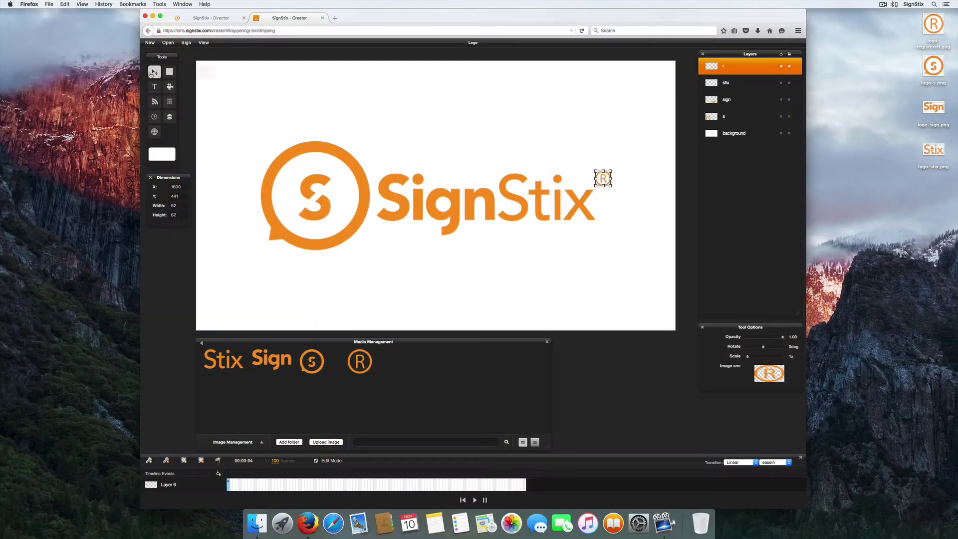
Save the Logo sign from the Sign menu and dismiss the confirmation
{"action": "left_click", "coordinate": [152, 74]}
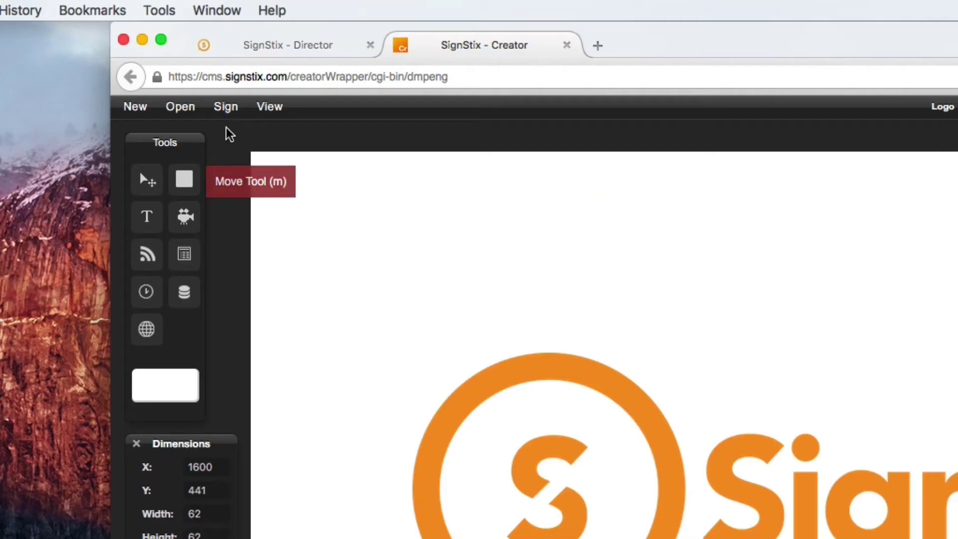
{"action": "left_click", "coordinate": [186, 43]}
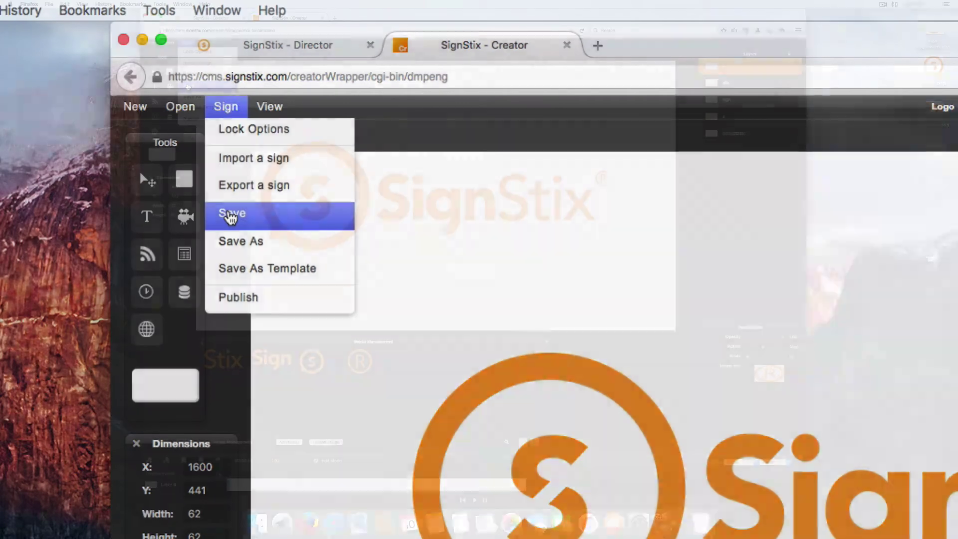
{"action": "left_click", "coordinate": [231, 218]}
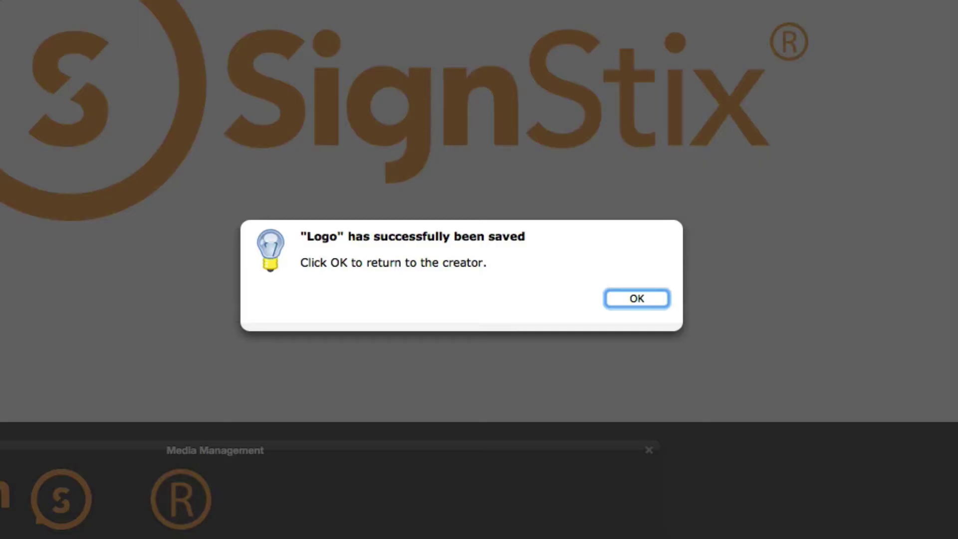
{"action": "key", "text": "Return"}
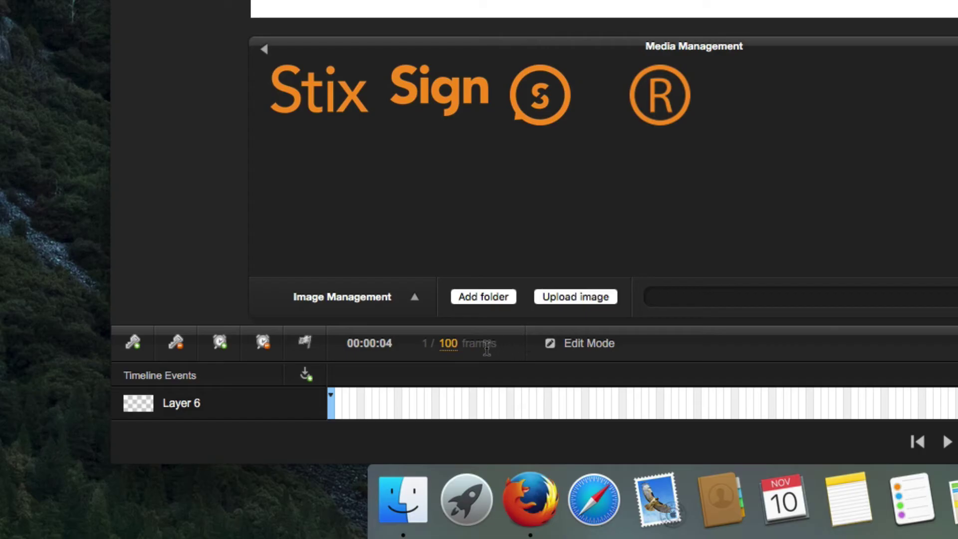
Change the sign length from 100 to 200 frames
{"action": "left_click", "coordinate": [448, 344]}
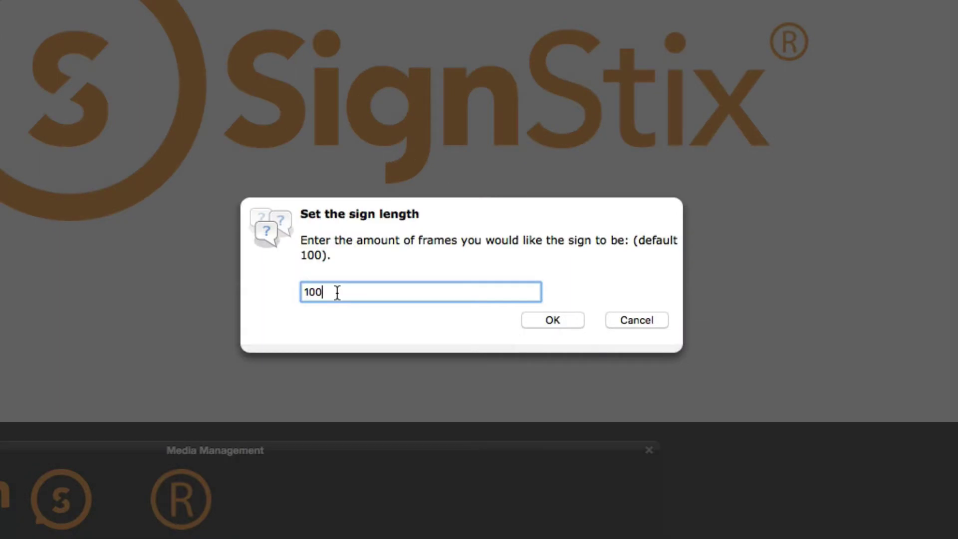
{"action": "left_click_drag", "start_coordinate": [422, 279], "coordinate": [403, 279]}
{"action": "type", "text": "2"}
{"action": "key", "text": "Return"}
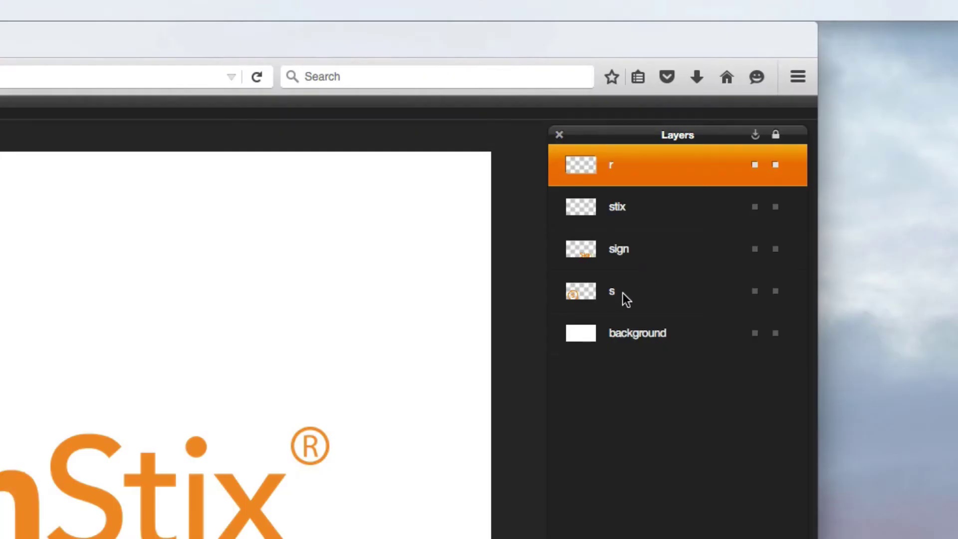
Add keyframes at frames 10 and 25 on layer s, then return to frame 10
{"action": "left_click", "coordinate": [623, 293]}
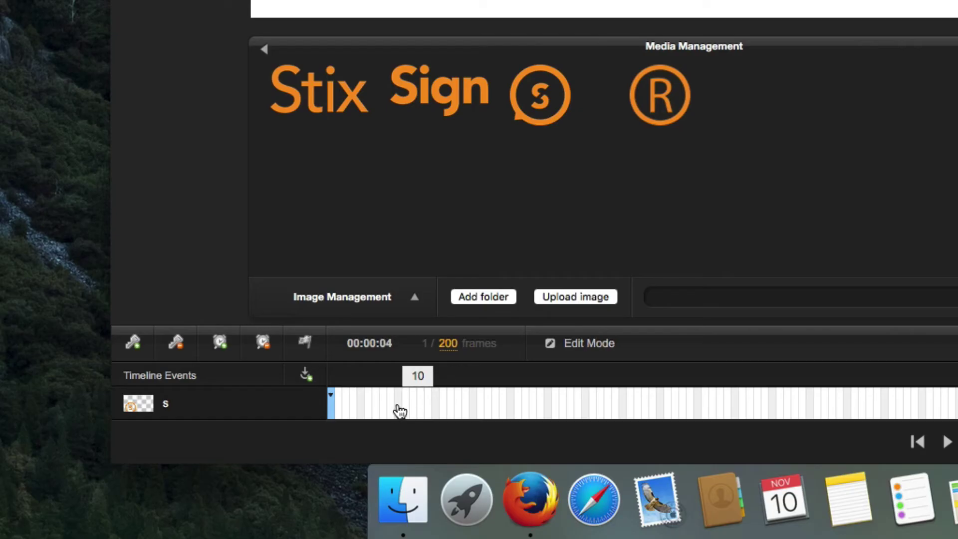
{"action": "left_click", "coordinate": [401, 412]}
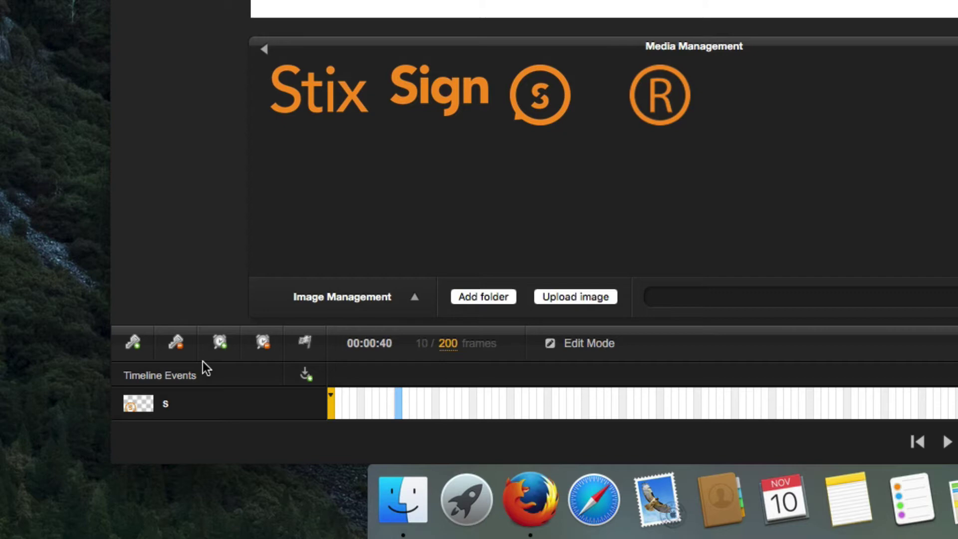
{"action": "left_click", "coordinate": [138, 356]}
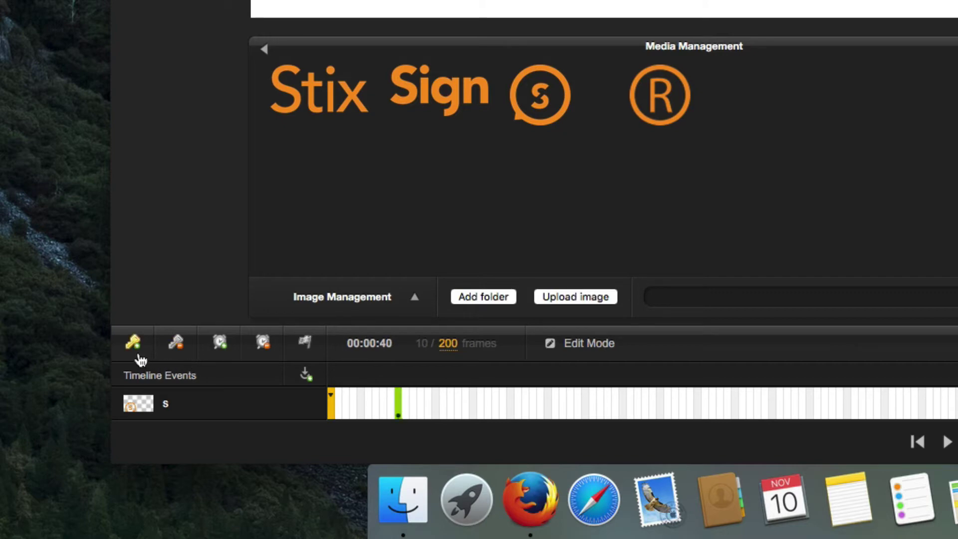
{"action": "left_click", "coordinate": [507, 408]}
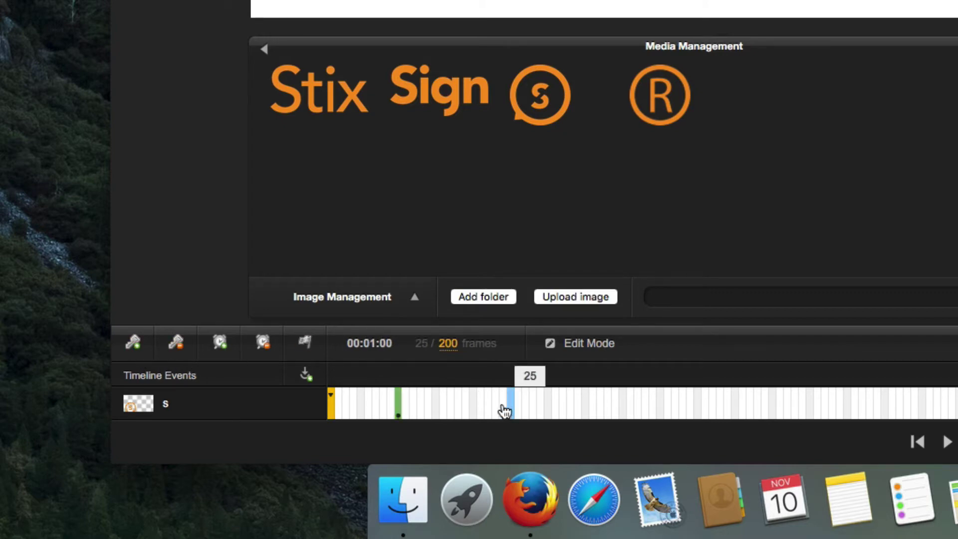
{"action": "left_click", "coordinate": [138, 354]}
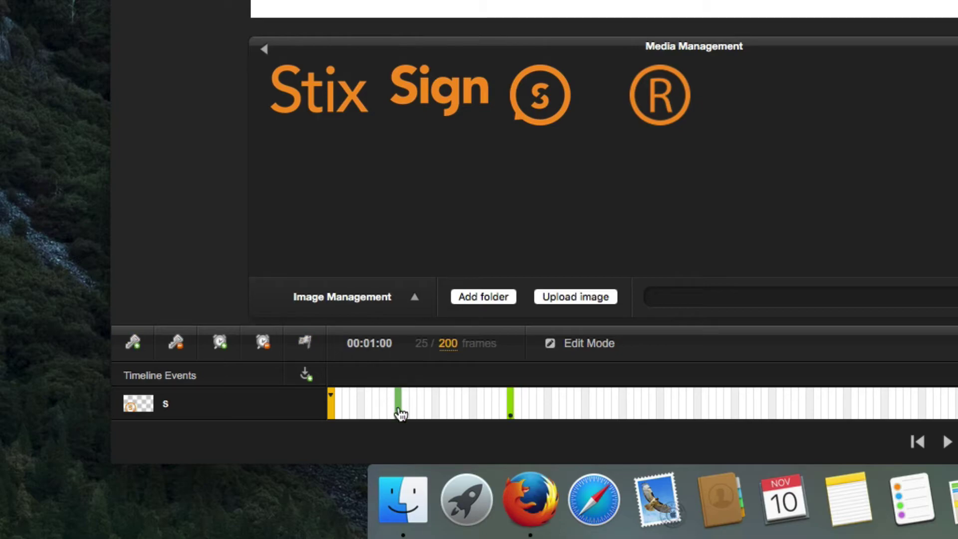
{"action": "left_click", "coordinate": [400, 413]}
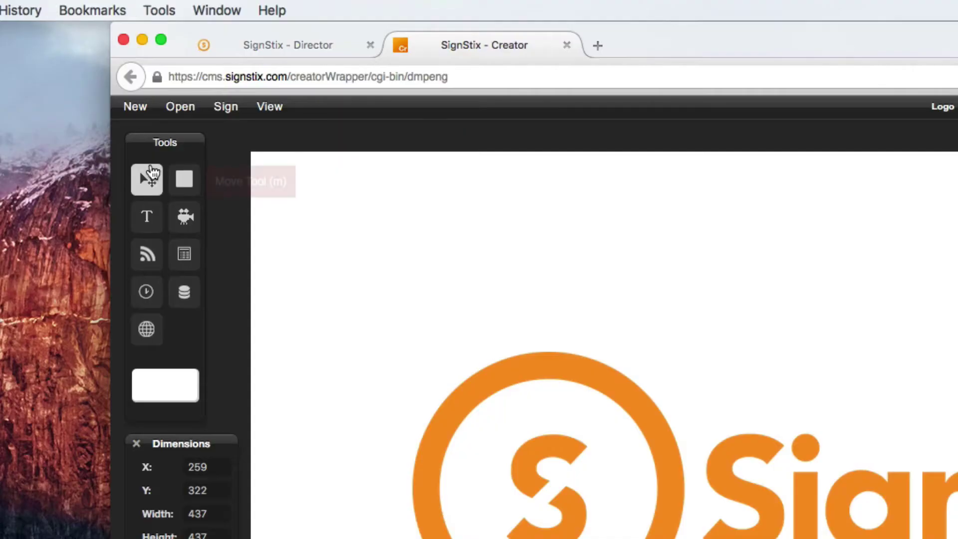
At frame 10, rotate the S icon to -360° and move it left to X 34
{"action": "left_click", "coordinate": [148, 178]}
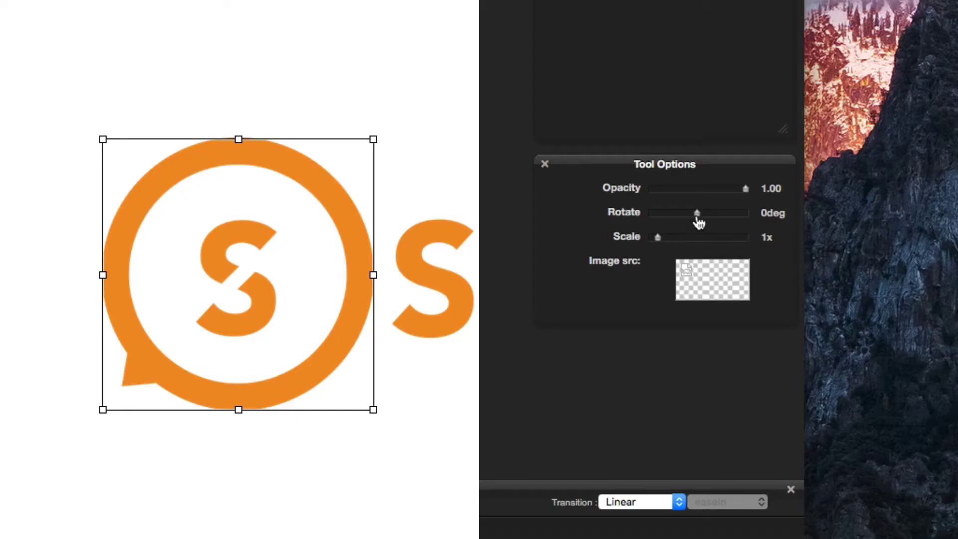
{"action": "left_click_drag", "start_coordinate": [762, 347], "coordinate": [759, 347]}
{"action": "left_click_drag", "start_coordinate": [689, 222], "coordinate": [648, 223]}
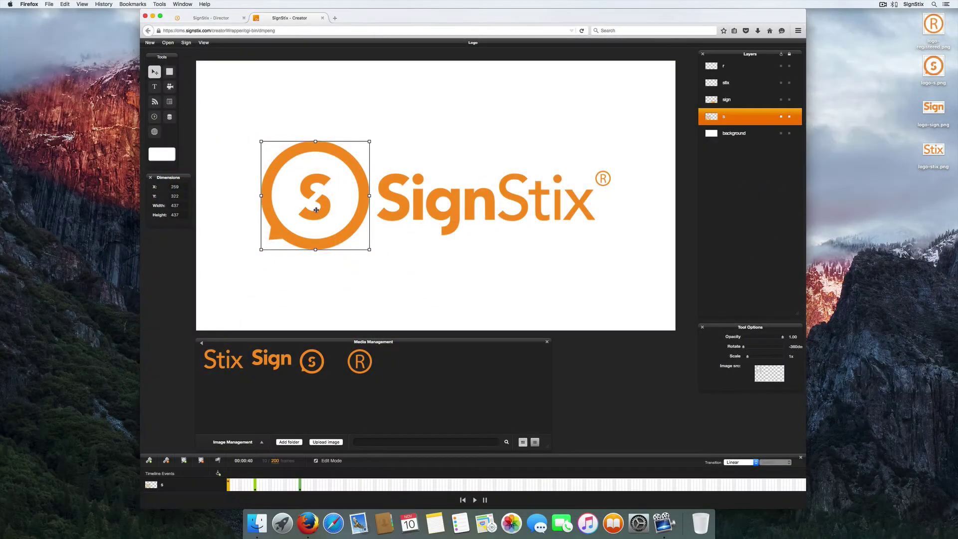
{"action": "left_click_drag", "start_coordinate": [316, 209], "coordinate": [260, 212]}
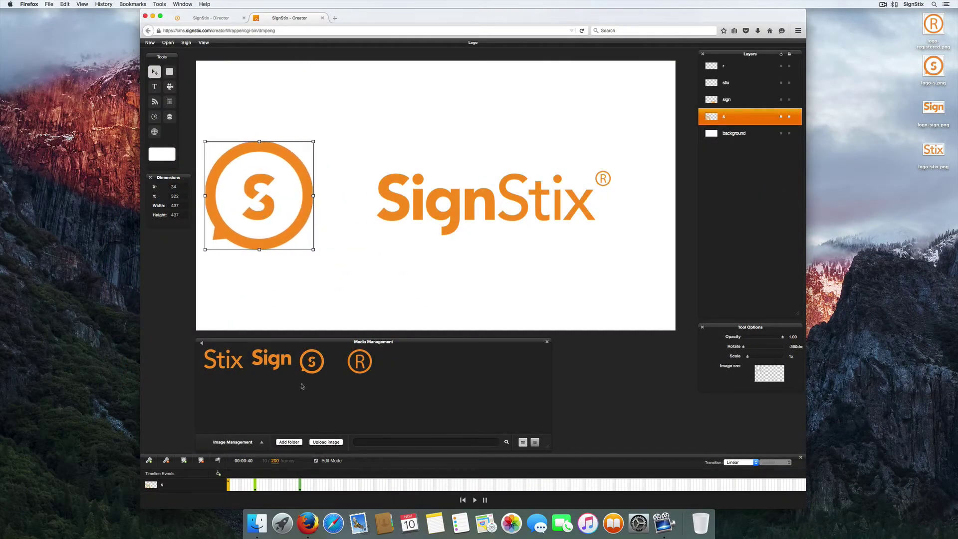
{"action": "left_click", "coordinate": [279, 487]}
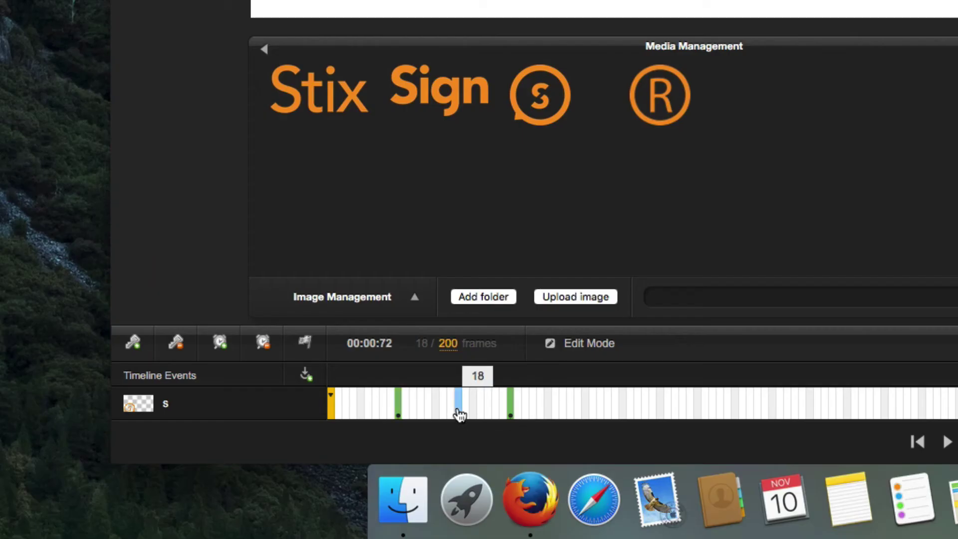
Add a tween between the S icon keyframes with a Quadratic easeOut transition
{"action": "left_click", "coordinate": [224, 343]}
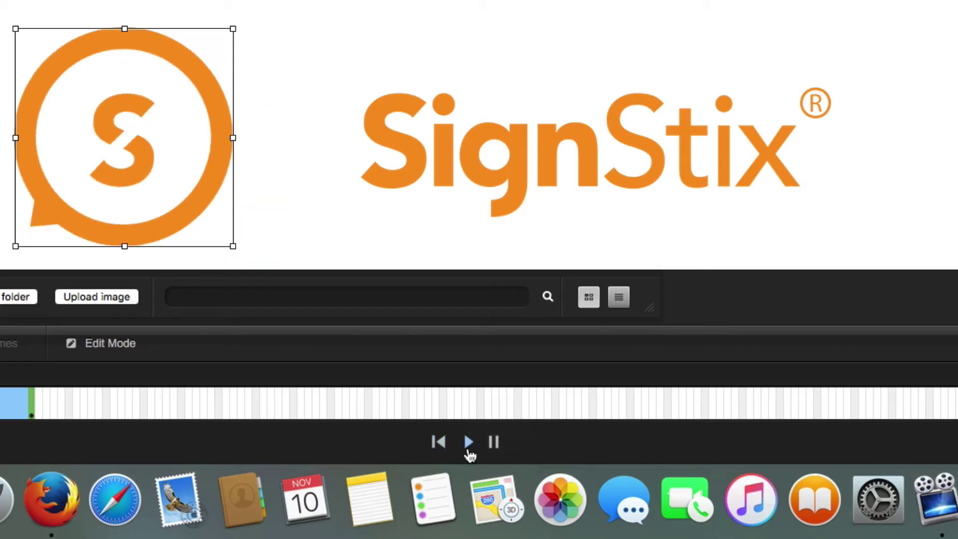
{"action": "left_click", "coordinate": [948, 443]}
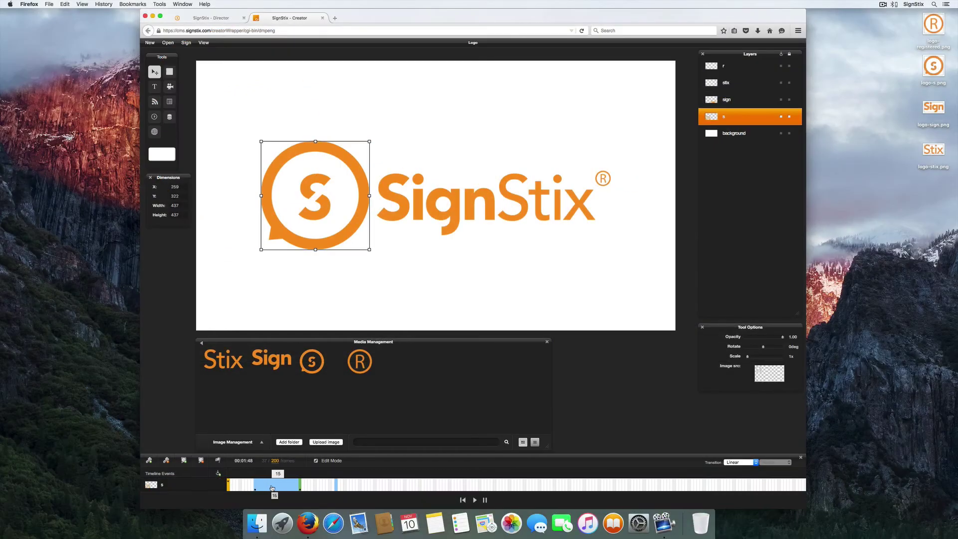
{"action": "left_click", "coordinate": [272, 488]}
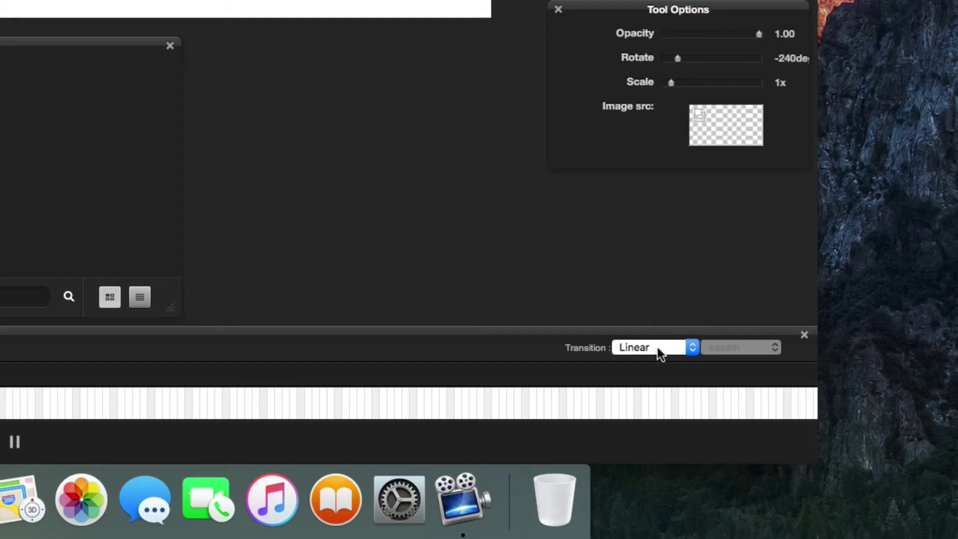
{"action": "left_click", "coordinate": [741, 462]}
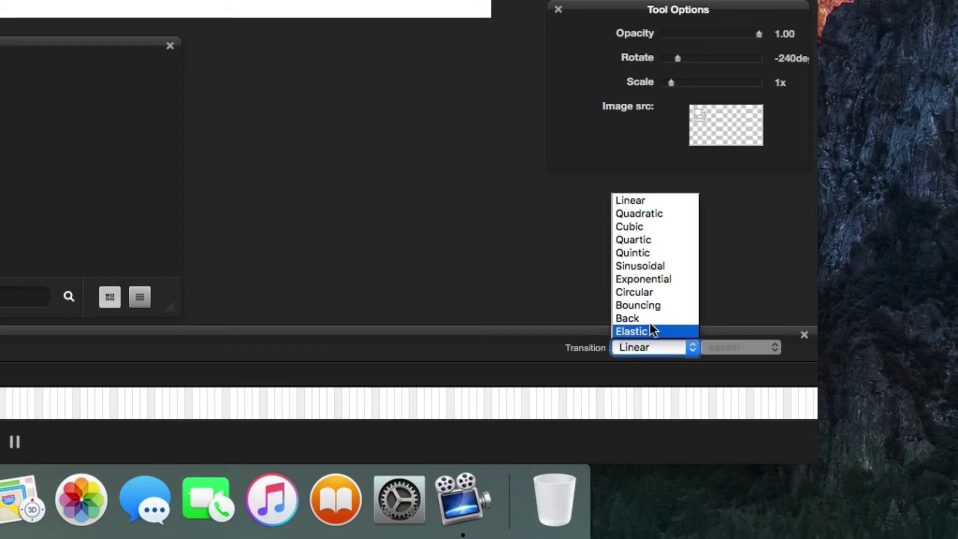
{"action": "left_click", "coordinate": [649, 216]}
{"action": "left_click", "coordinate": [715, 347]}
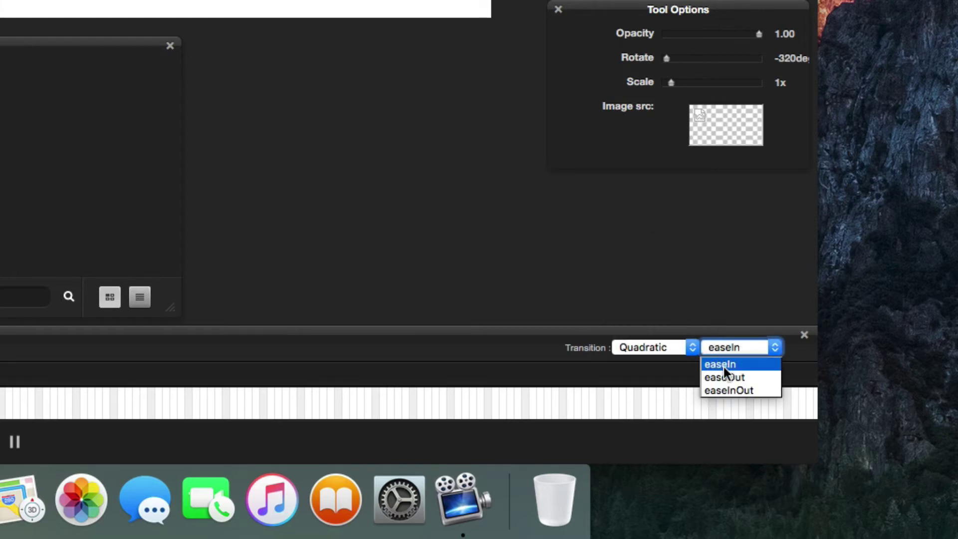
{"action": "left_click", "coordinate": [724, 377]}
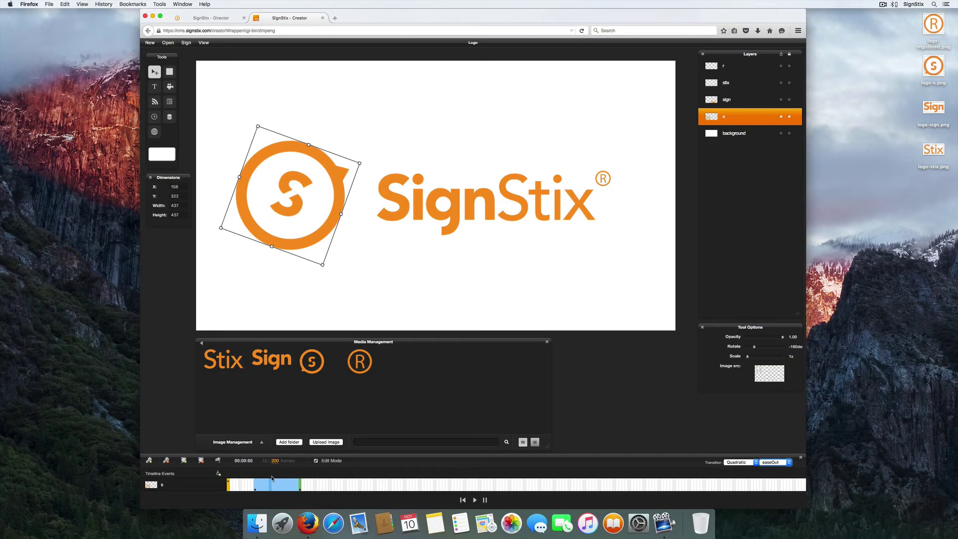
Set the S icon's opacity to 0.00 at frame 10, then preview from the start
{"action": "left_click", "coordinate": [255, 488]}
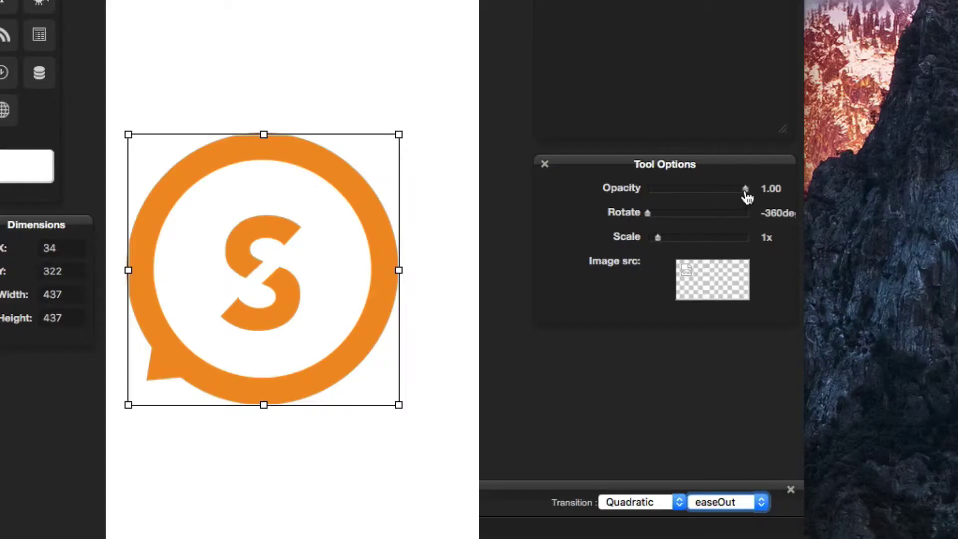
{"action": "left_click_drag", "start_coordinate": [745, 190], "coordinate": [649, 192]}
{"action": "left_click", "coordinate": [463, 500]}
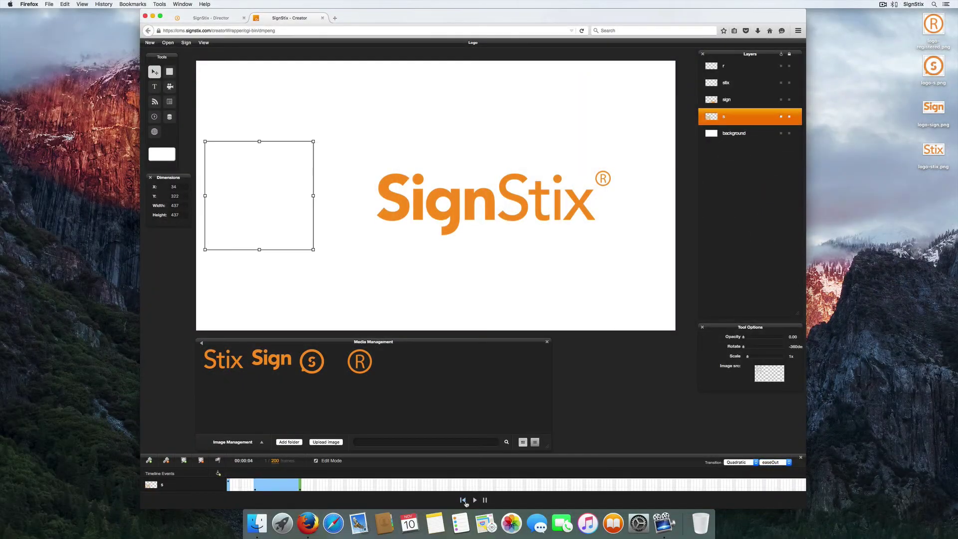
{"action": "left_click", "coordinate": [474, 500]}
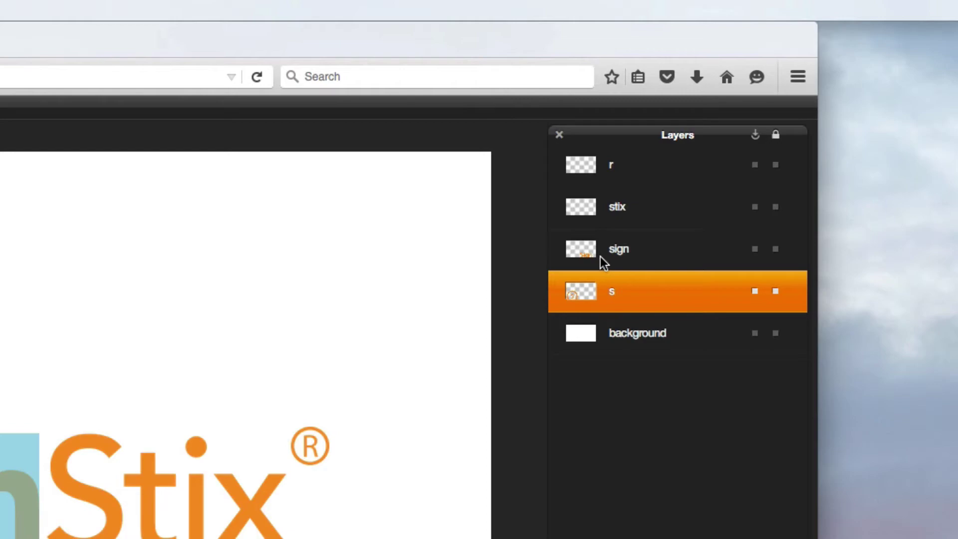
Keyframe the Sign wordmark at frames 25 and 35, with scale 0 at frame 25
{"action": "left_click", "coordinate": [600, 251]}
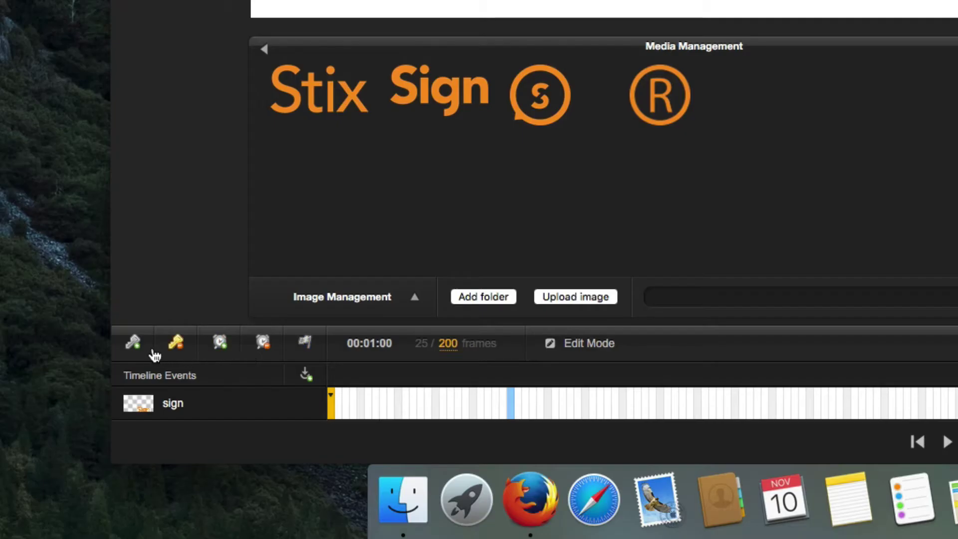
{"action": "left_click", "coordinate": [149, 460]}
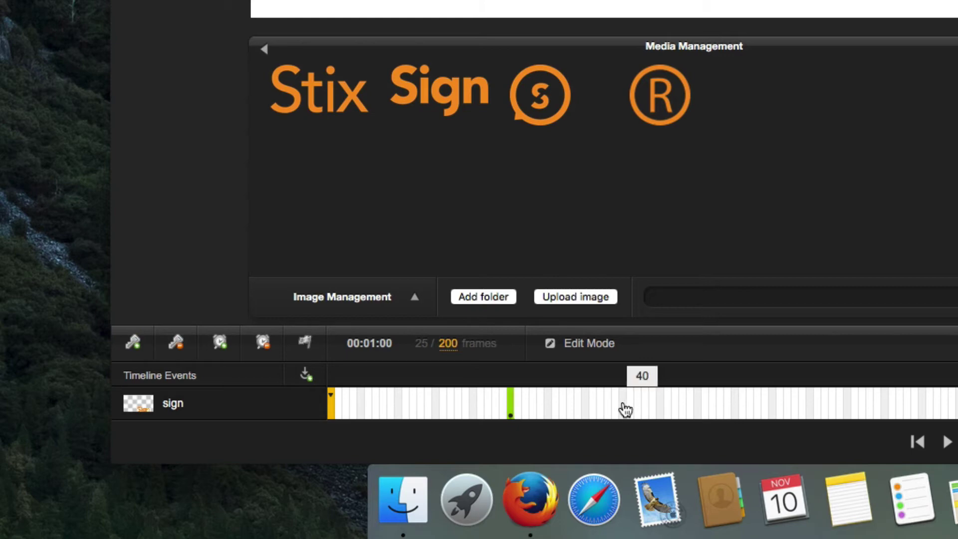
{"action": "left_click", "coordinate": [586, 407]}
{"action": "left_click", "coordinate": [133, 344]}
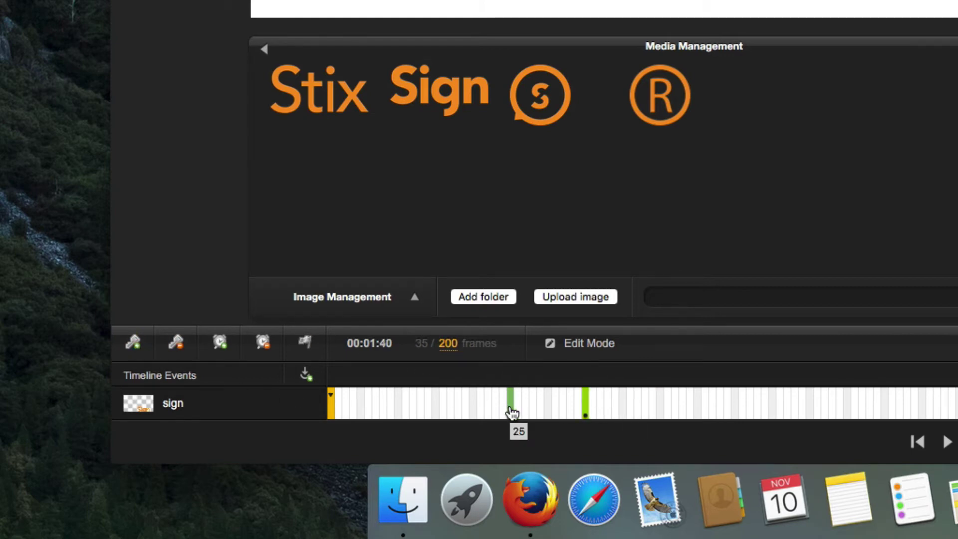
{"action": "left_click", "coordinate": [513, 412]}
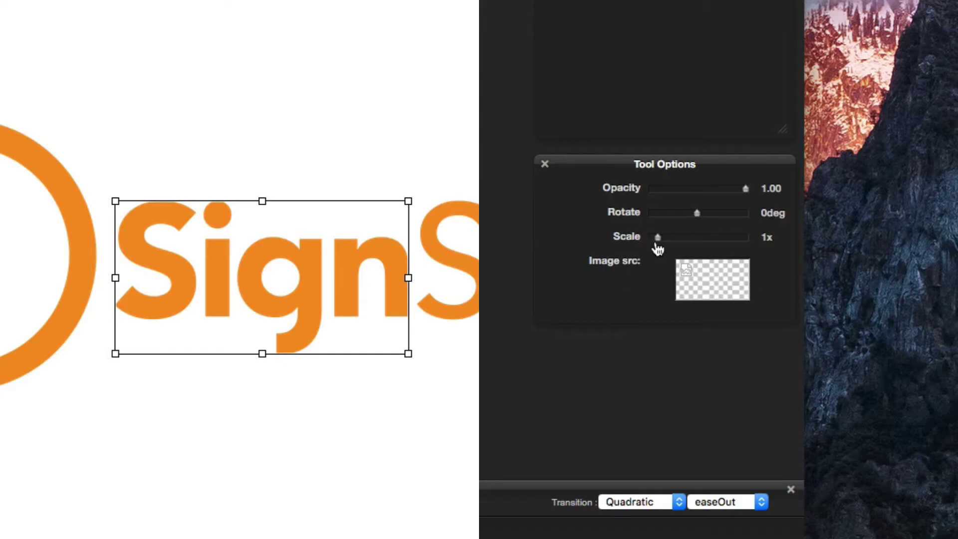
{"action": "left_click_drag", "start_coordinate": [658, 249], "coordinate": [644, 248]}
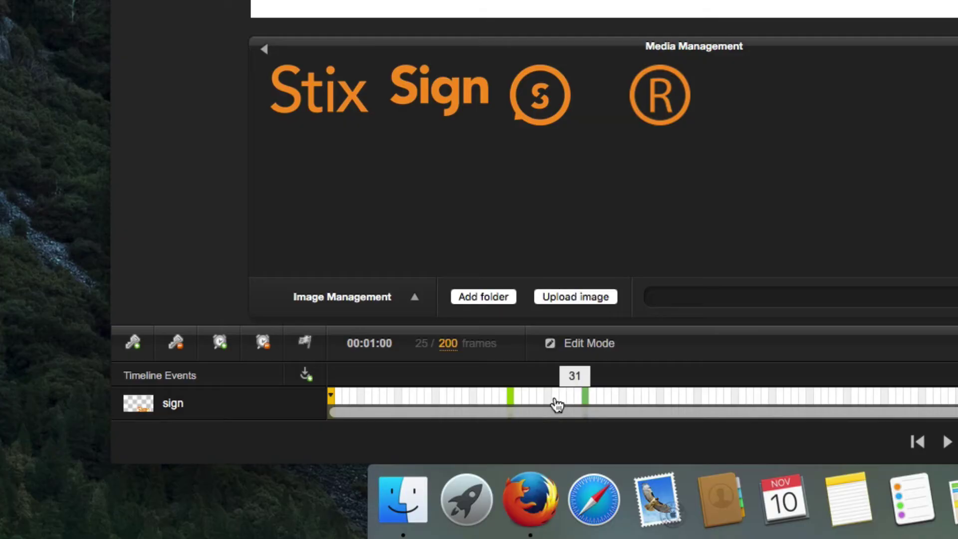
Tween between the Sign keyframes using Elastic easing
{"action": "left_click", "coordinate": [553, 402]}
{"action": "left_click", "coordinate": [228, 348]}
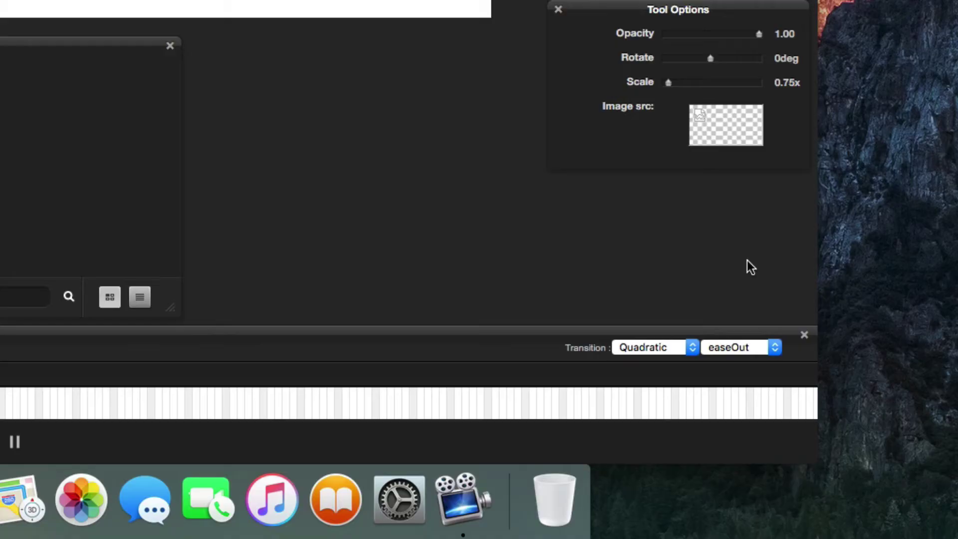
{"action": "left_click", "coordinate": [743, 463]}
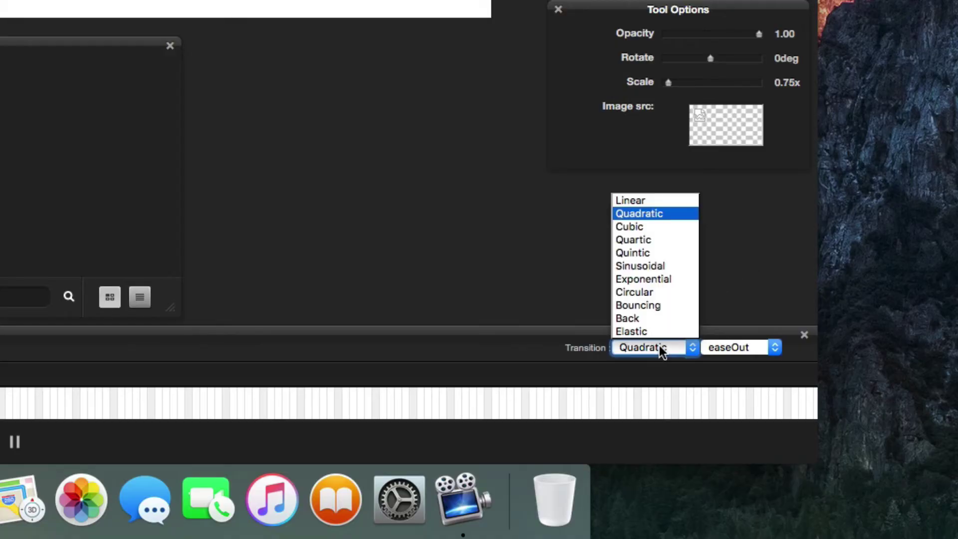
{"action": "left_click", "coordinate": [659, 334]}
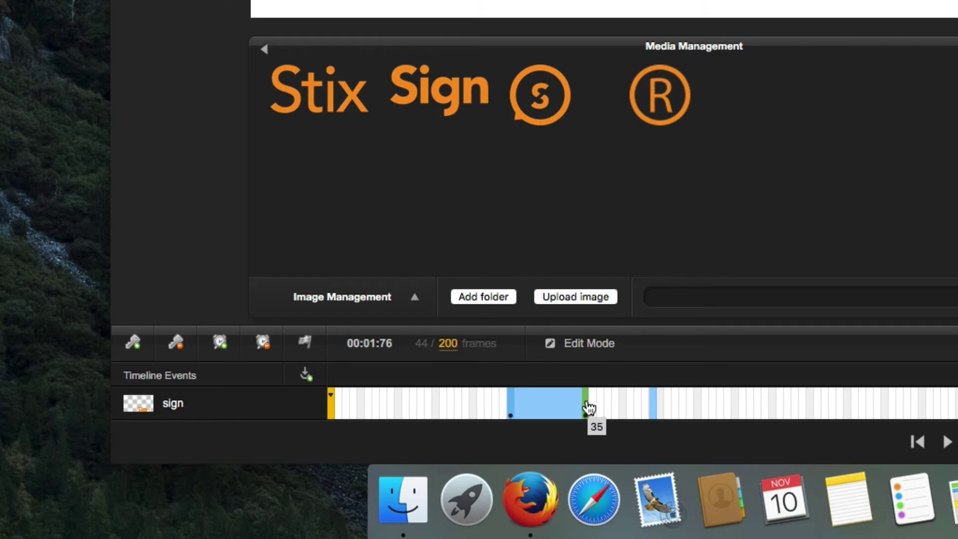
{"action": "left_click", "coordinate": [587, 409]}
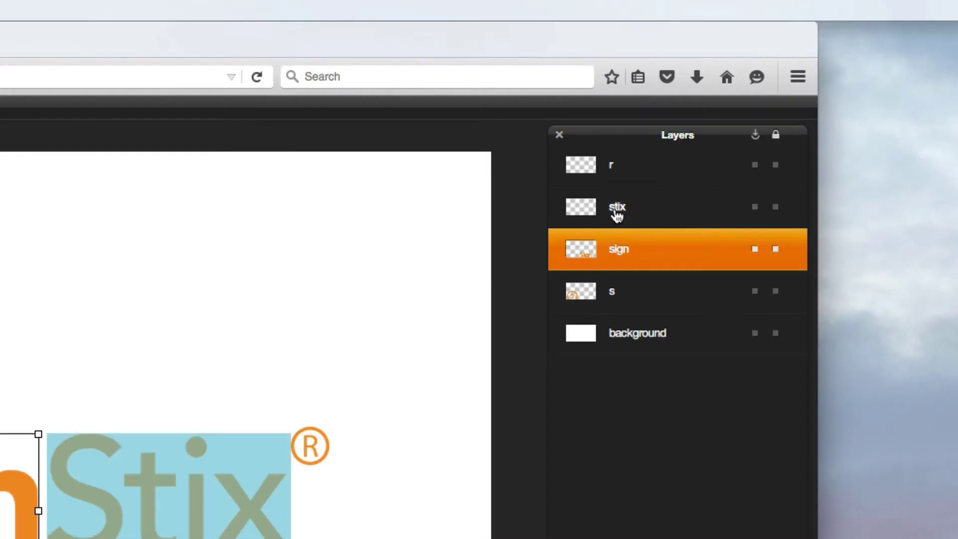
Keyframe the Stix wordmark at frames 35 and 45, with scale 0x at frame 35
{"action": "left_click", "coordinate": [726, 84]}
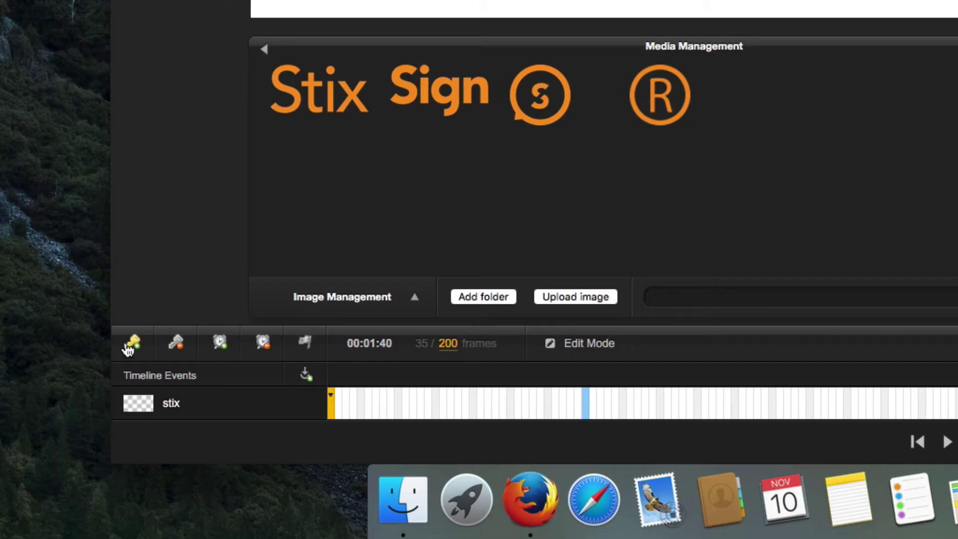
{"action": "left_click", "coordinate": [129, 348]}
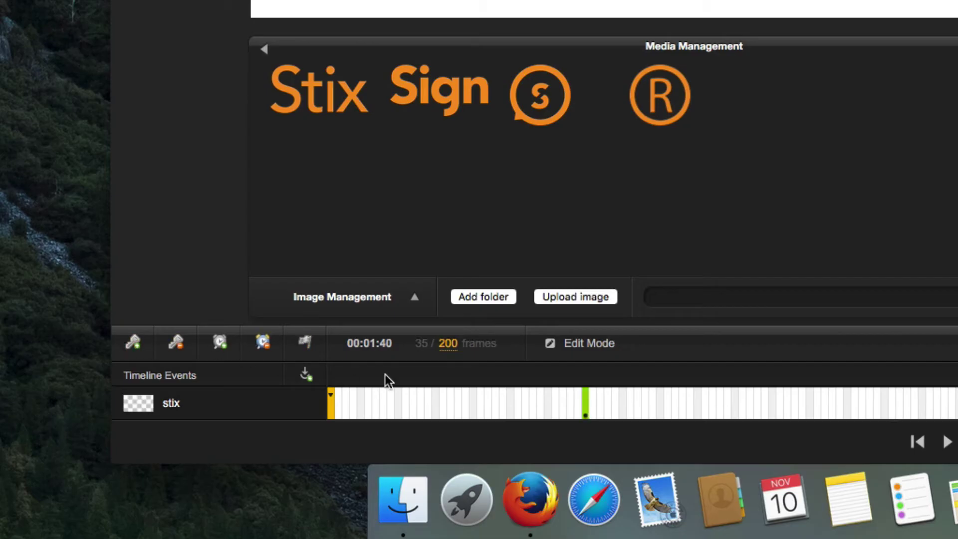
{"action": "left_click", "coordinate": [660, 416]}
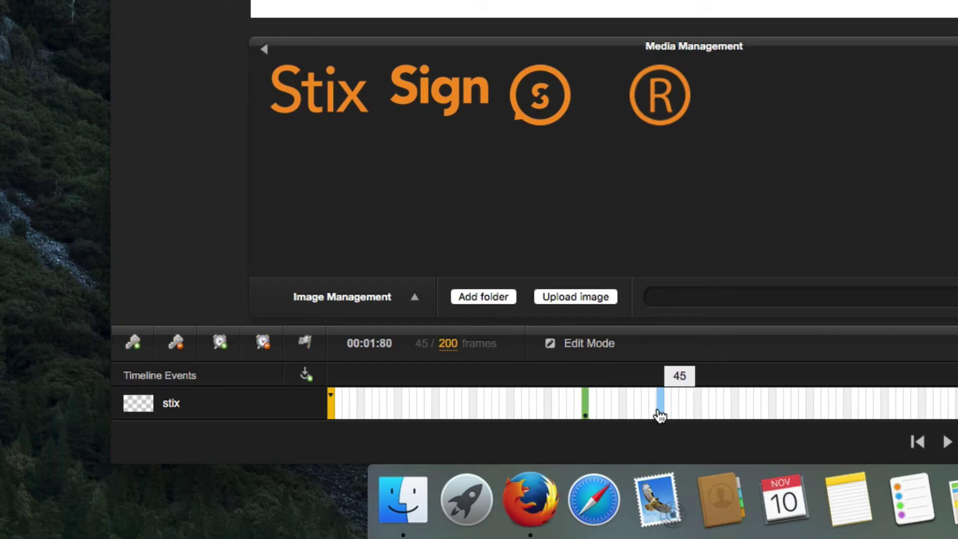
{"action": "left_click", "coordinate": [131, 349]}
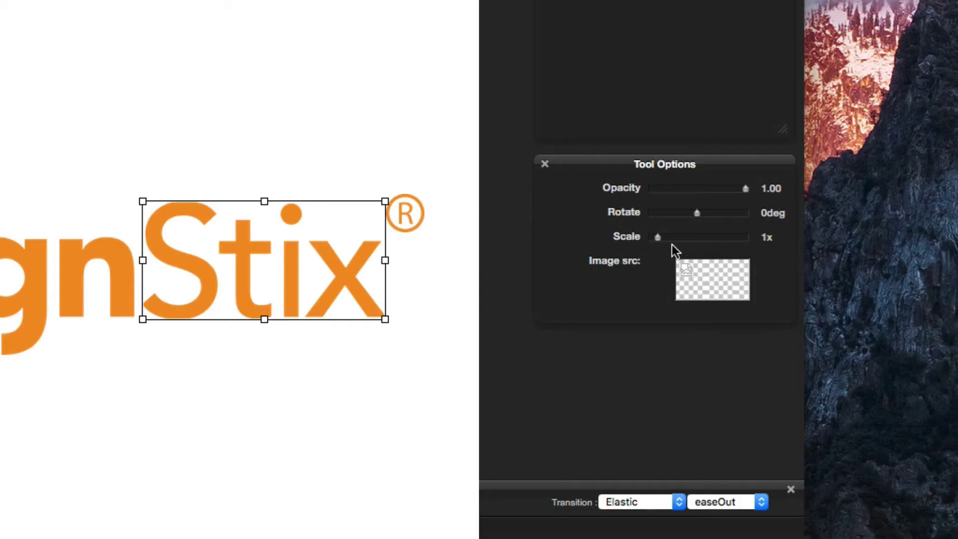
{"action": "left_click_drag", "start_coordinate": [662, 247], "coordinate": [647, 247]}
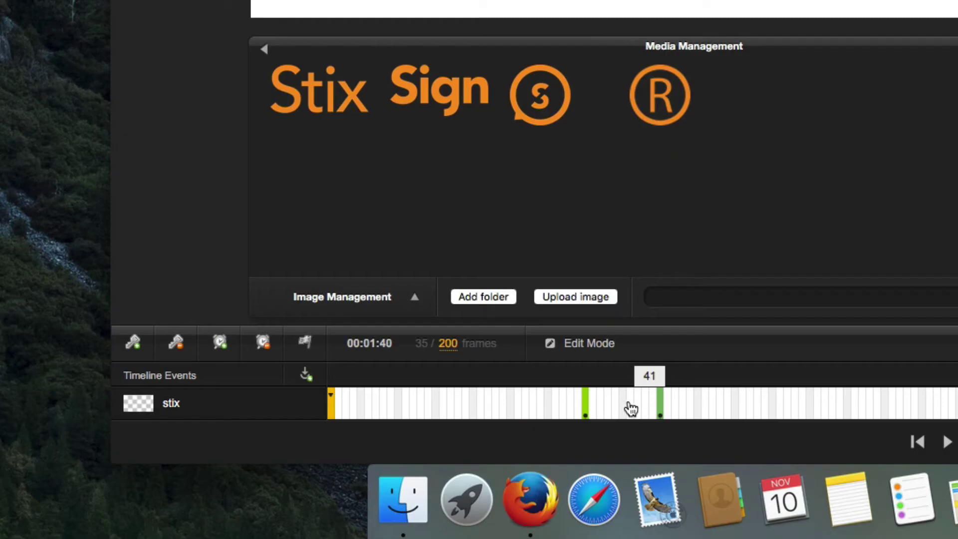
Add a tween between the Stix keyframes at frames 35 and 45
{"action": "left_click", "coordinate": [347, 486]}
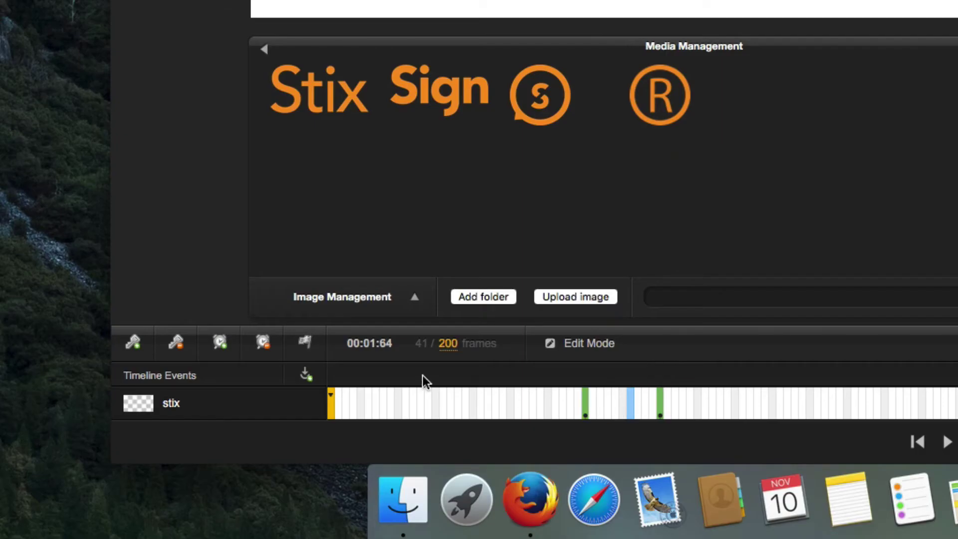
{"action": "left_click", "coordinate": [220, 343]}
{"action": "left_click", "coordinate": [585, 409]}
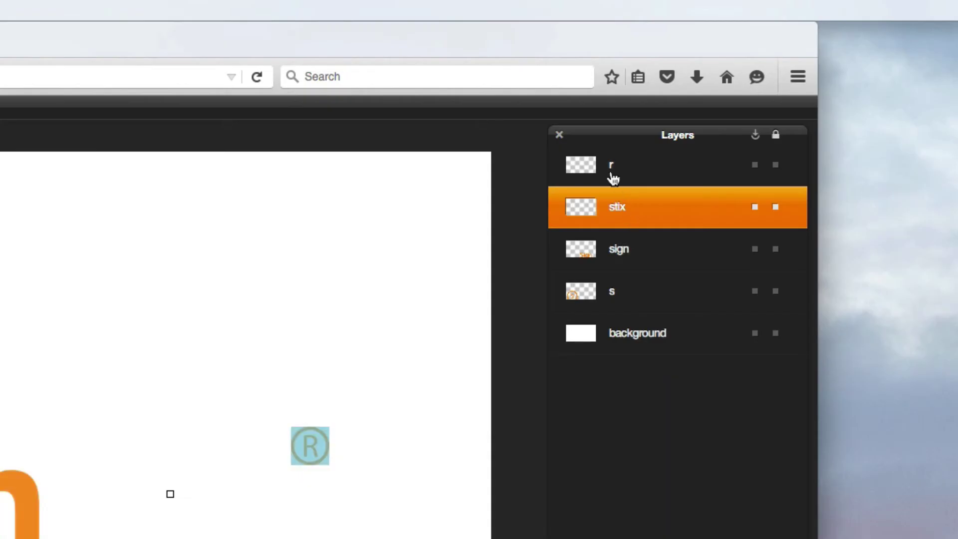
Keyframe the ® at frames 35 and 50, raising it higher at frame 35
{"action": "left_click", "coordinate": [613, 175]}
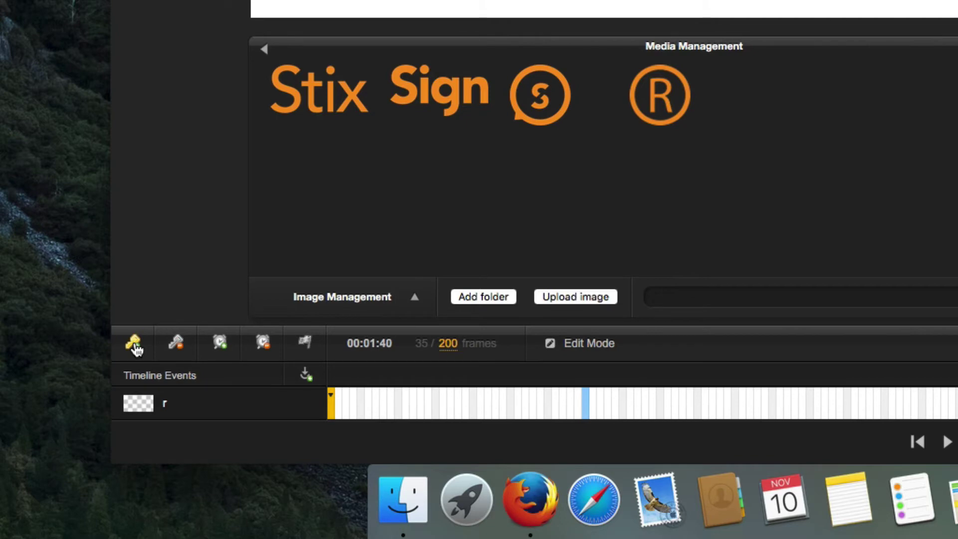
{"action": "left_click", "coordinate": [148, 461]}
{"action": "left_click", "coordinate": [698, 412]}
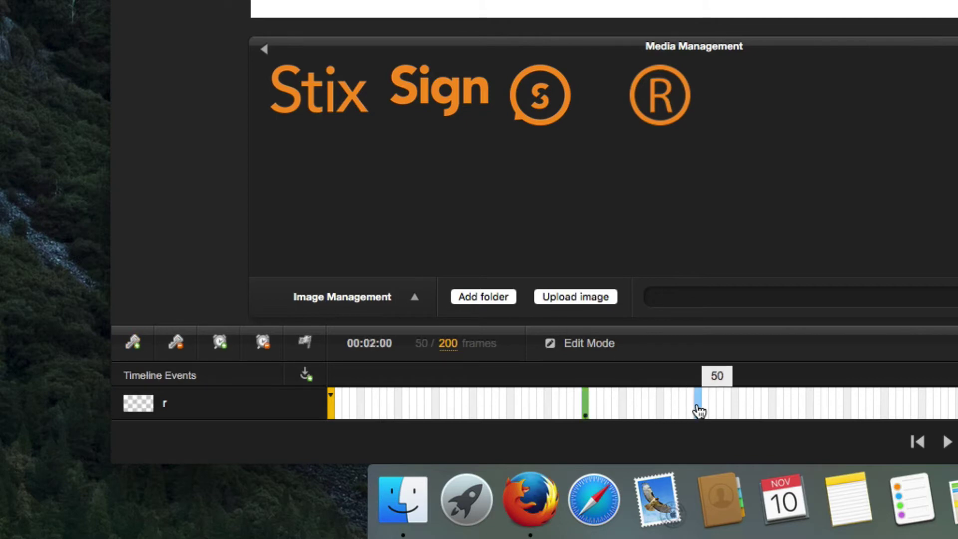
{"action": "left_click", "coordinate": [133, 342]}
{"action": "left_click", "coordinate": [586, 413]}
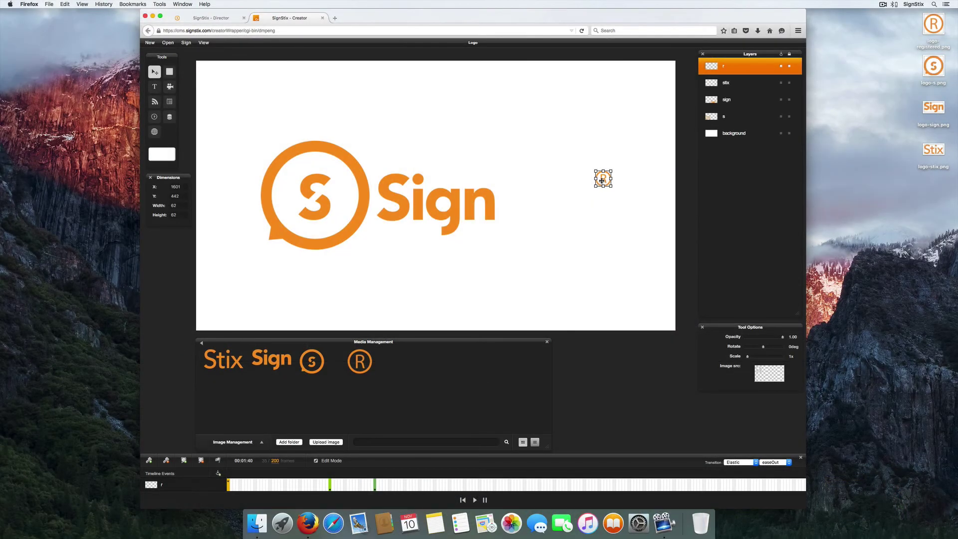
{"action": "left_click_drag", "start_coordinate": [602, 180], "coordinate": [603, 112]}
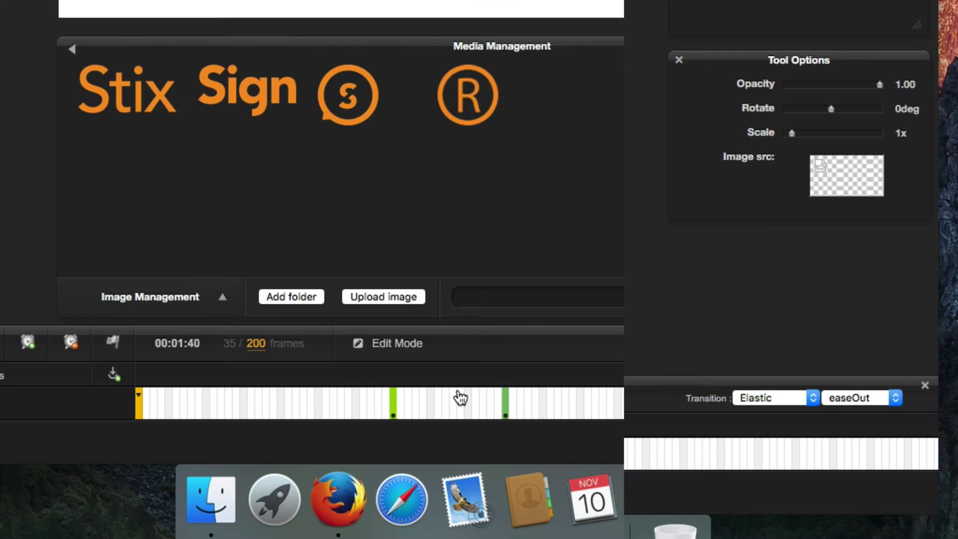
Tween the ® keyframes with a Bouncing transition and opacity 0.00 at frame 35
{"action": "left_click", "coordinate": [356, 485]}
{"action": "left_click", "coordinate": [28, 343]}
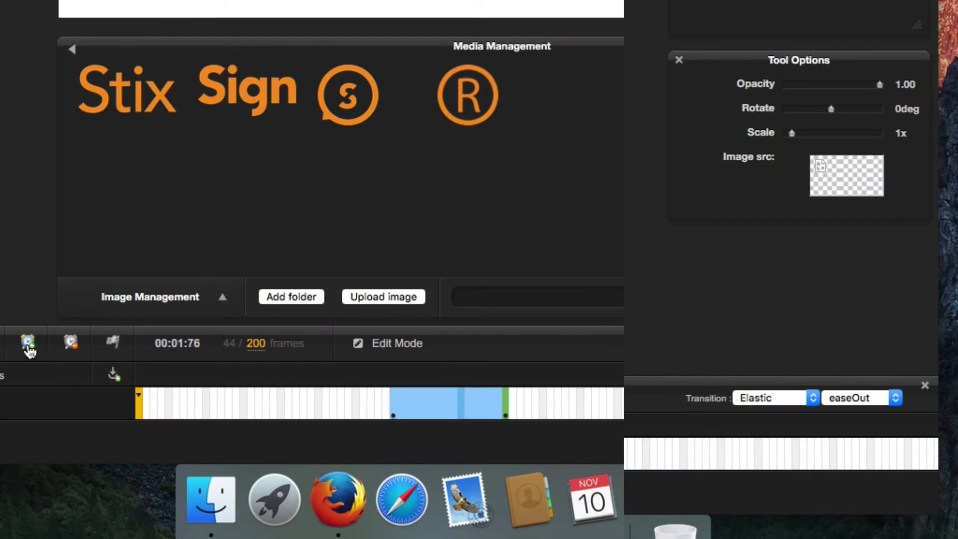
{"action": "left_click", "coordinate": [756, 398]}
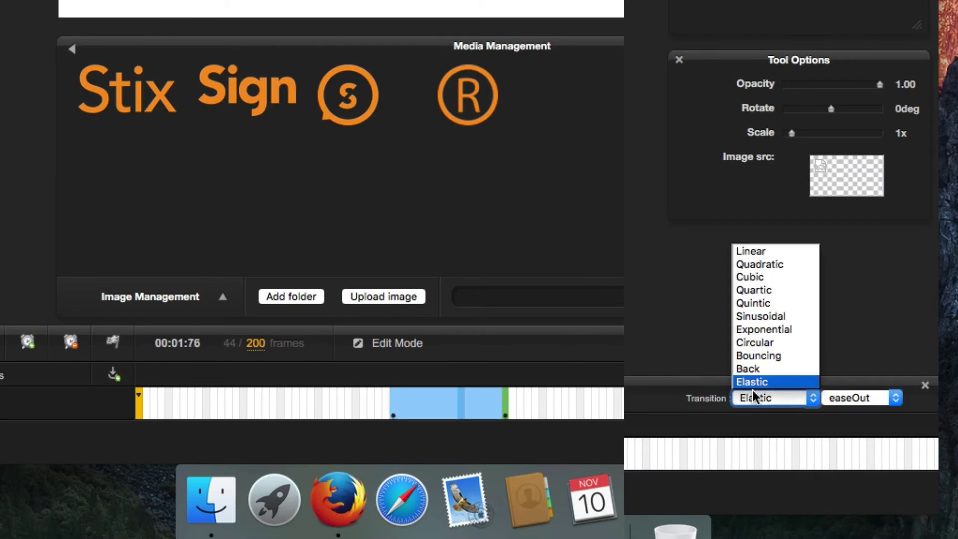
{"action": "left_click", "coordinate": [759, 355]}
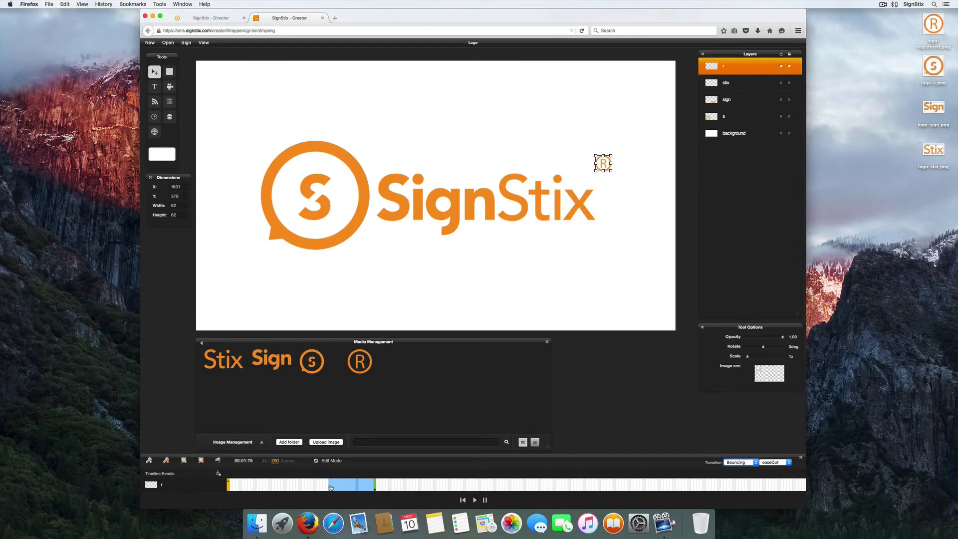
{"action": "left_click", "coordinate": [330, 488]}
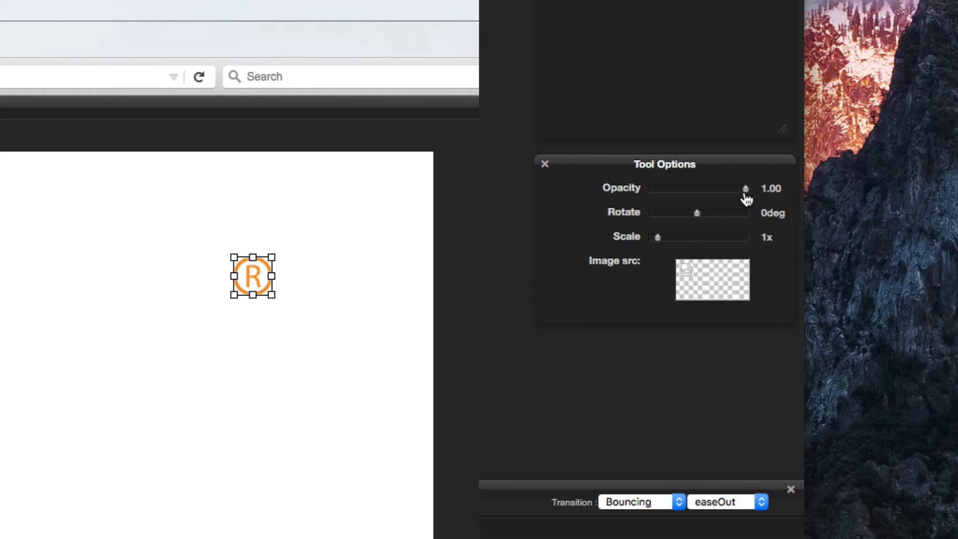
{"action": "left_click_drag", "start_coordinate": [782, 340], "coordinate": [734, 339]}
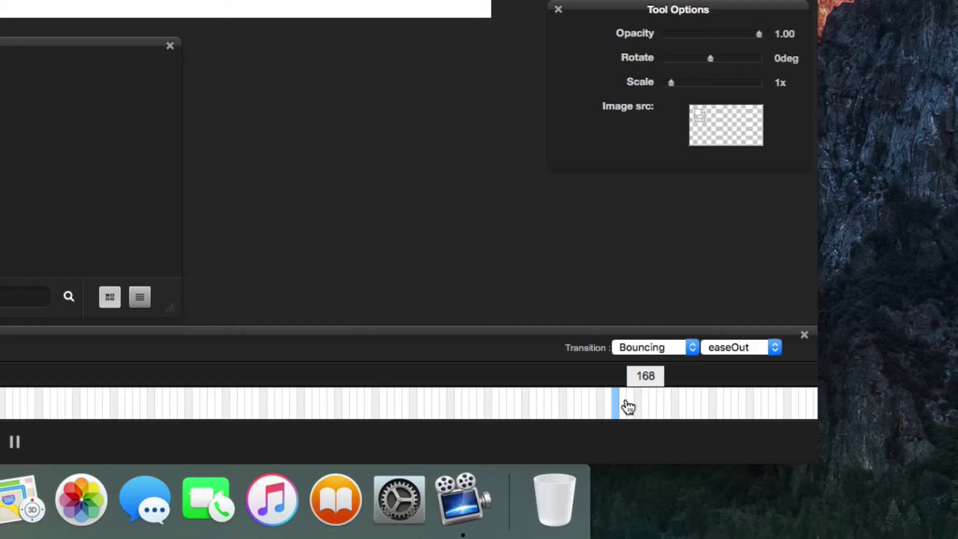
Move the playhead to frame 170 to show the complete SignStix® logo
{"action": "left_click", "coordinate": [733, 487]}
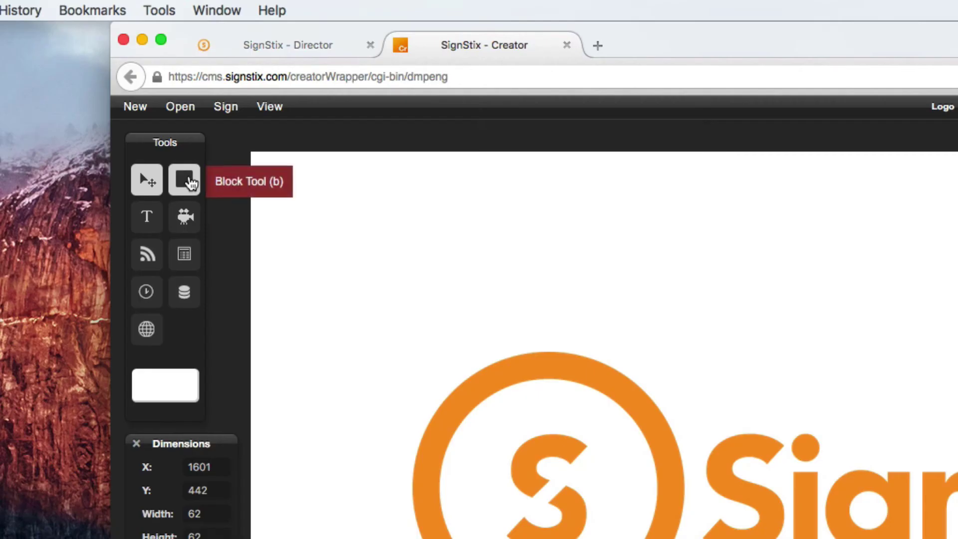
Draw a block over the whole logo and rename its layer 'fade'
{"action": "left_click", "coordinate": [169, 72]}
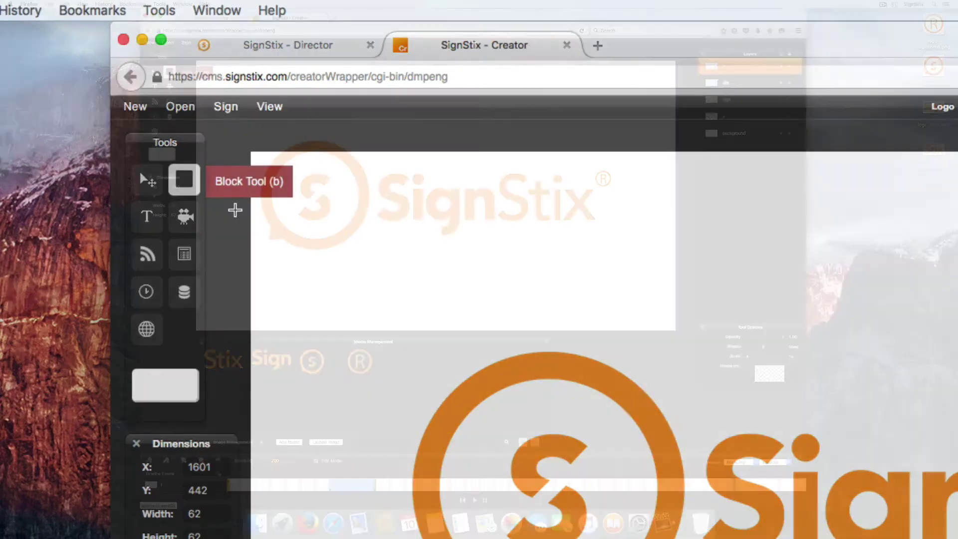
{"action": "left_click_drag", "start_coordinate": [244, 121], "coordinate": [633, 266]}
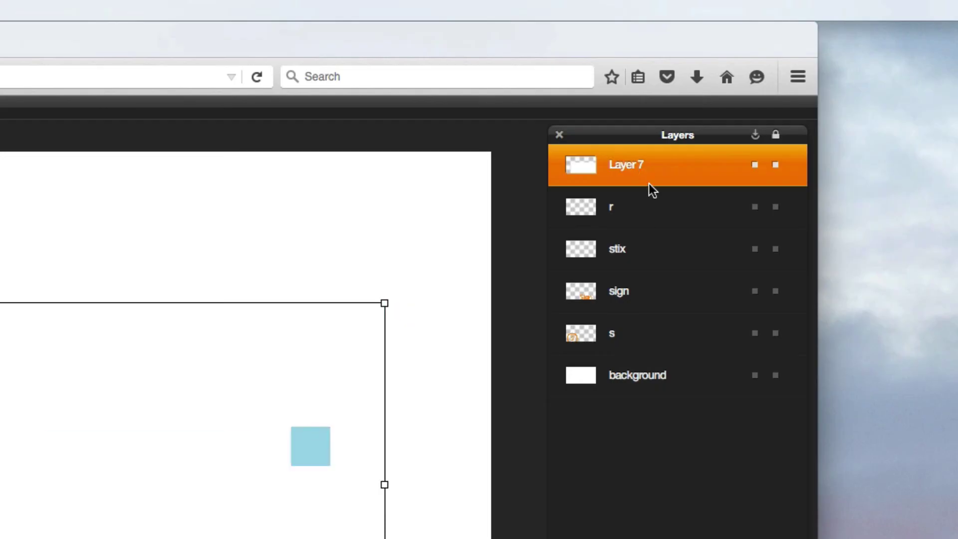
{"action": "double_click", "coordinate": [730, 69]}
{"action": "type", "text": "fade"}
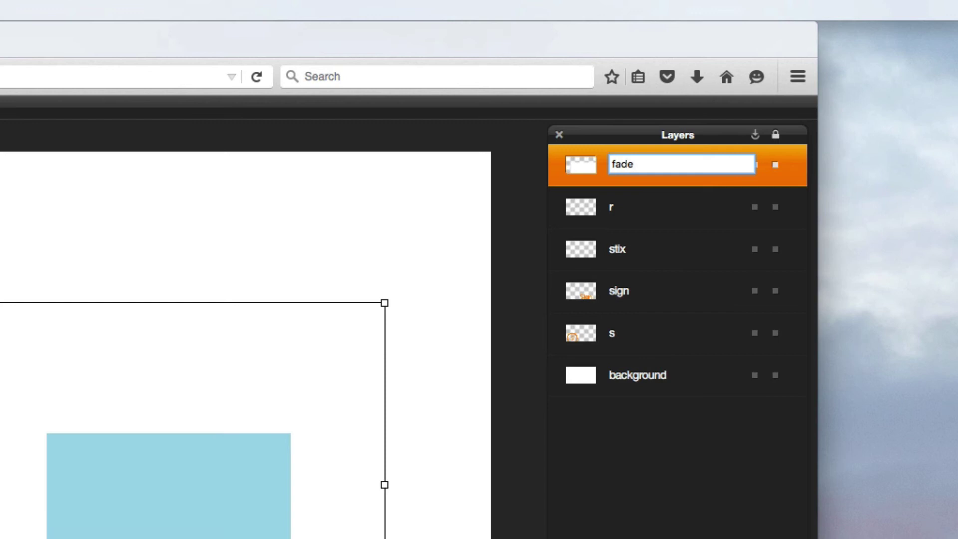
{"action": "key", "text": "Return"}
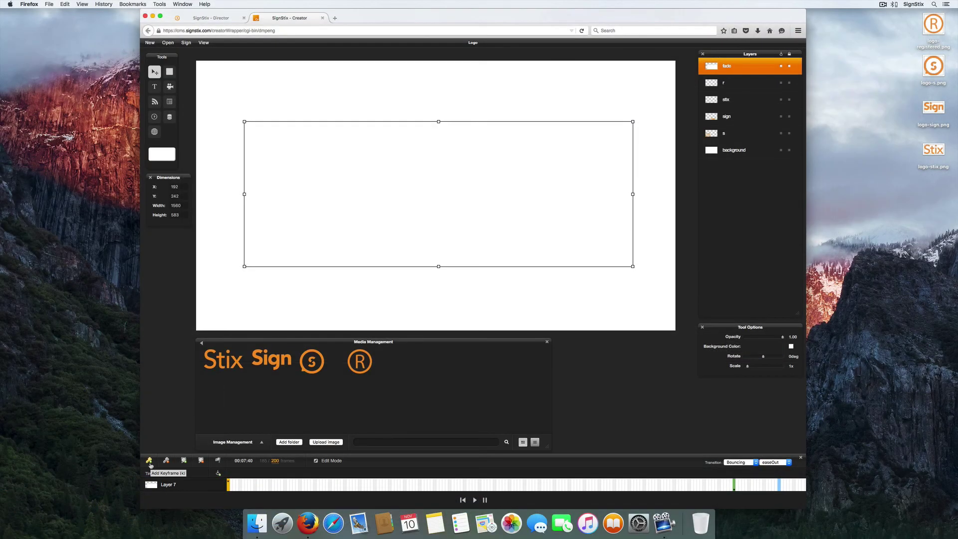
Keyframe the fade block at frame 169 with opacity 0
{"action": "left_click", "coordinate": [149, 461]}
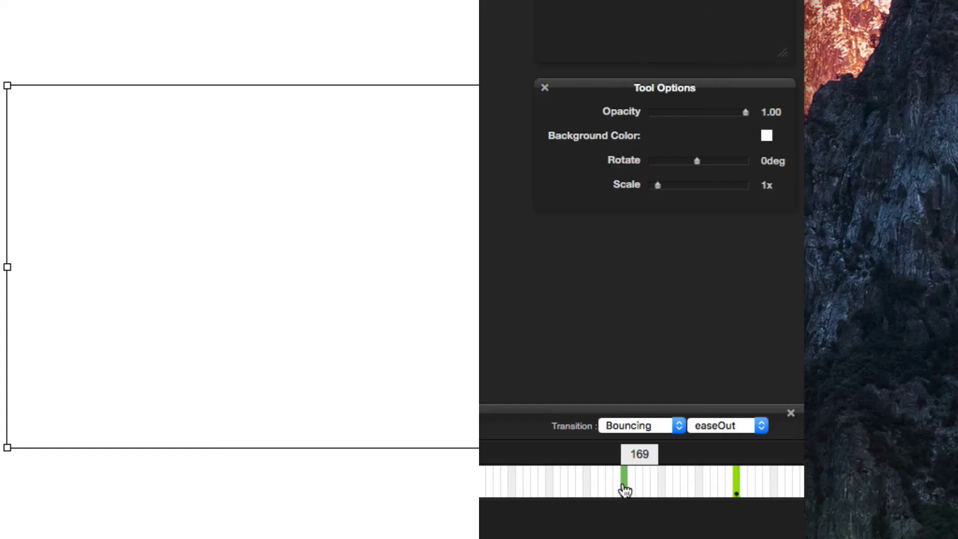
{"action": "left_click", "coordinate": [734, 487]}
{"action": "left_click_drag", "start_coordinate": [748, 120], "coordinate": [642, 120]}
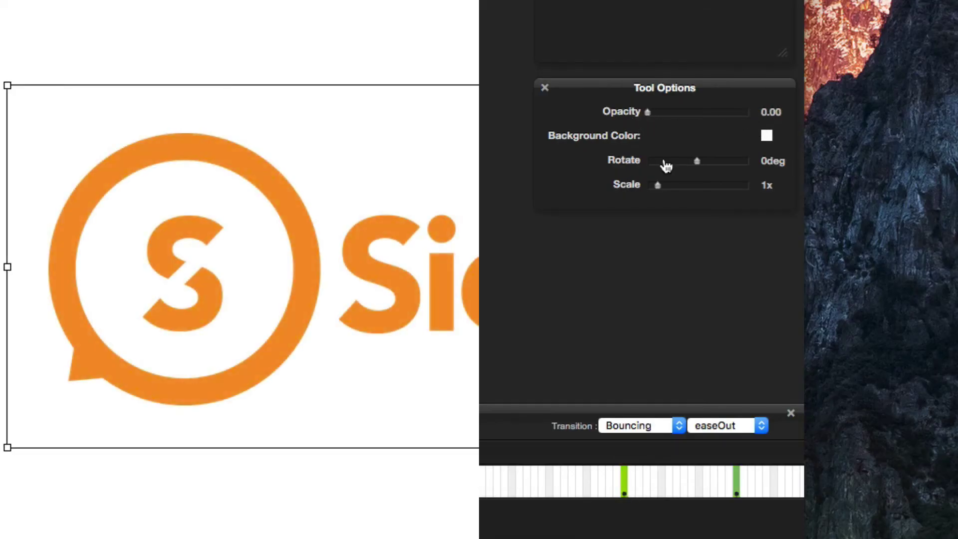
Add a Linear tween for the fade, end keyframe near frame 199, and play it back
{"action": "left_click", "coordinate": [676, 482]}
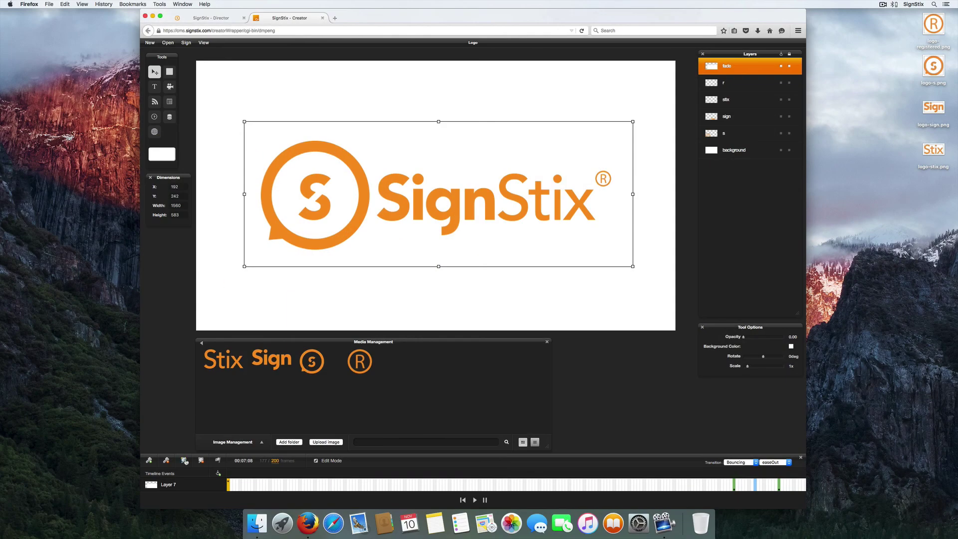
{"action": "left_click", "coordinate": [184, 461]}
{"action": "left_click", "coordinate": [749, 462]}
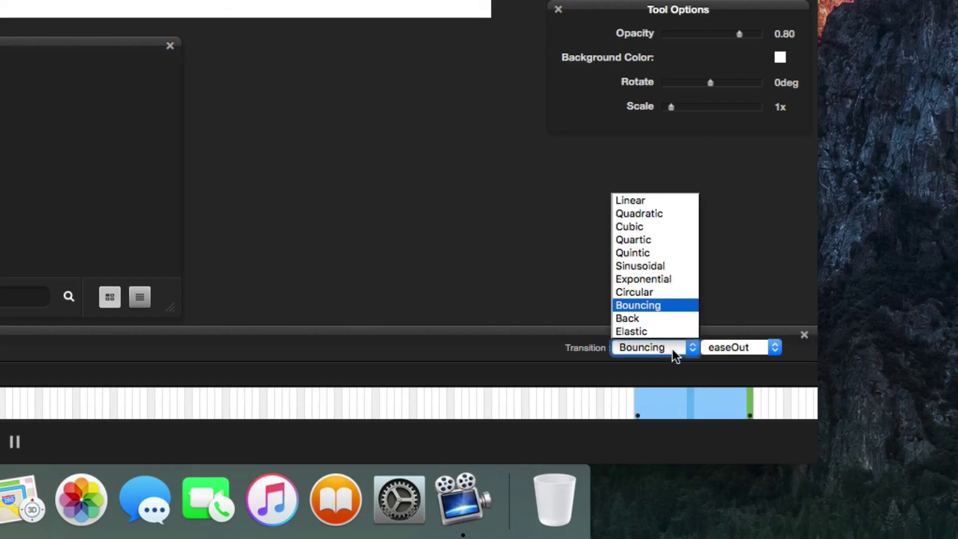
{"action": "left_click", "coordinate": [731, 402]}
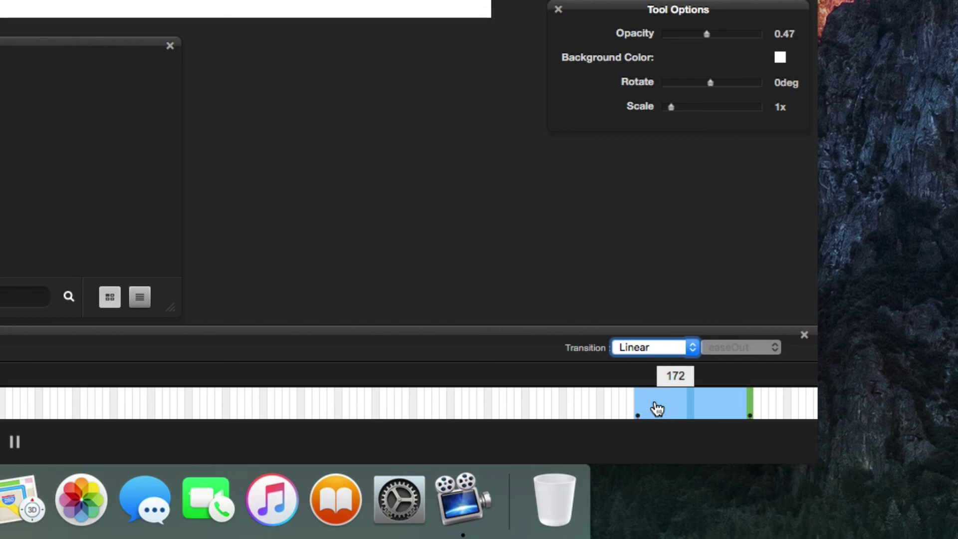
{"action": "scroll", "coordinate": [656, 408], "scroll_direction": "right", "scroll_amount": 3}
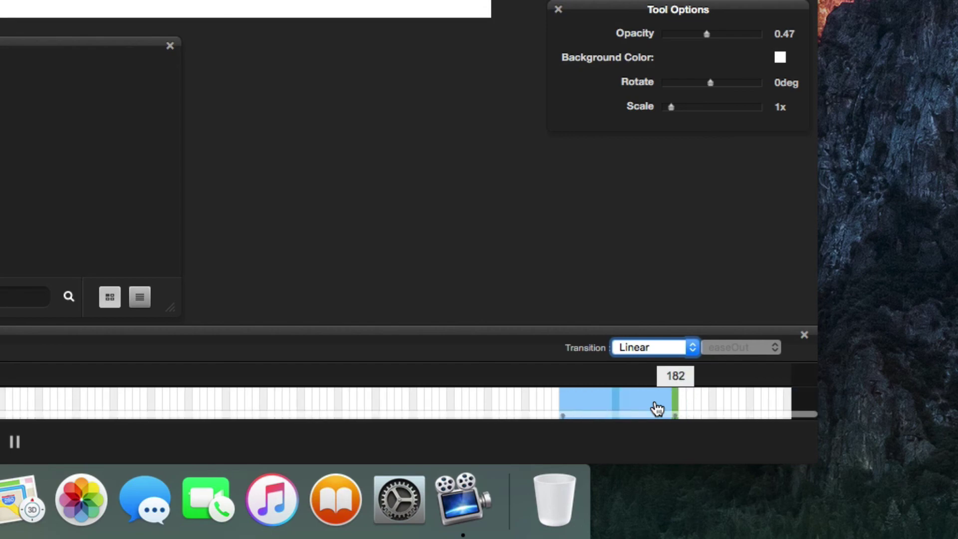
{"action": "left_click", "coordinate": [677, 407]}
{"action": "left_click_drag", "start_coordinate": [723, 407], "coordinate": [787, 407]}
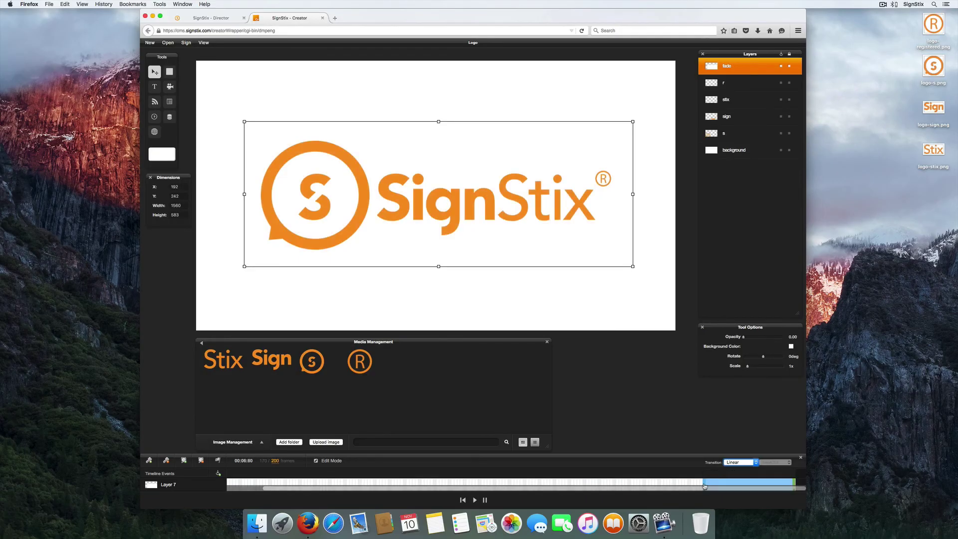
{"action": "key", "text": "space"}
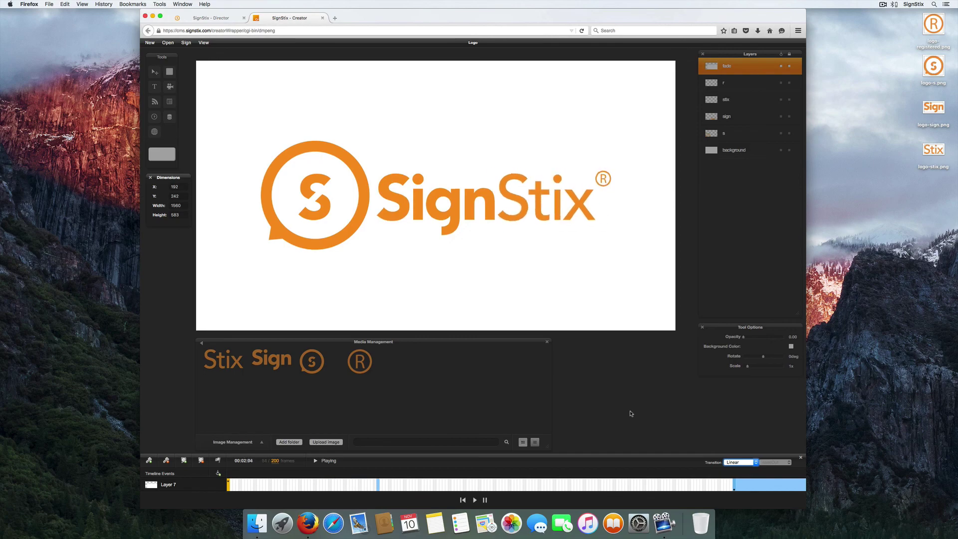
Stop playback and return to editing the sign
{"action": "key", "text": "space"}
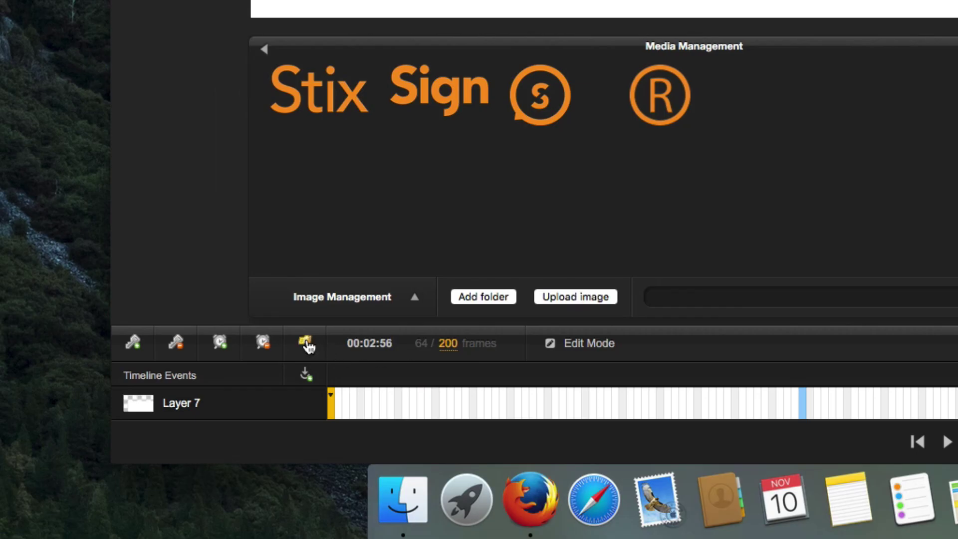
{"action": "left_click", "coordinate": [306, 345]}
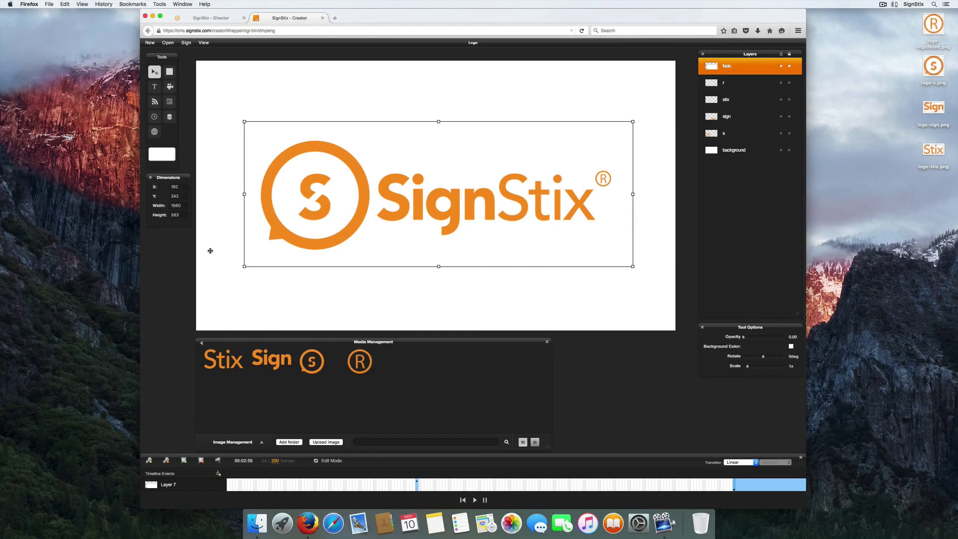
Publish the Logo sign via Sign > Publish and confirm the success message
{"action": "left_click", "coordinate": [186, 42]}
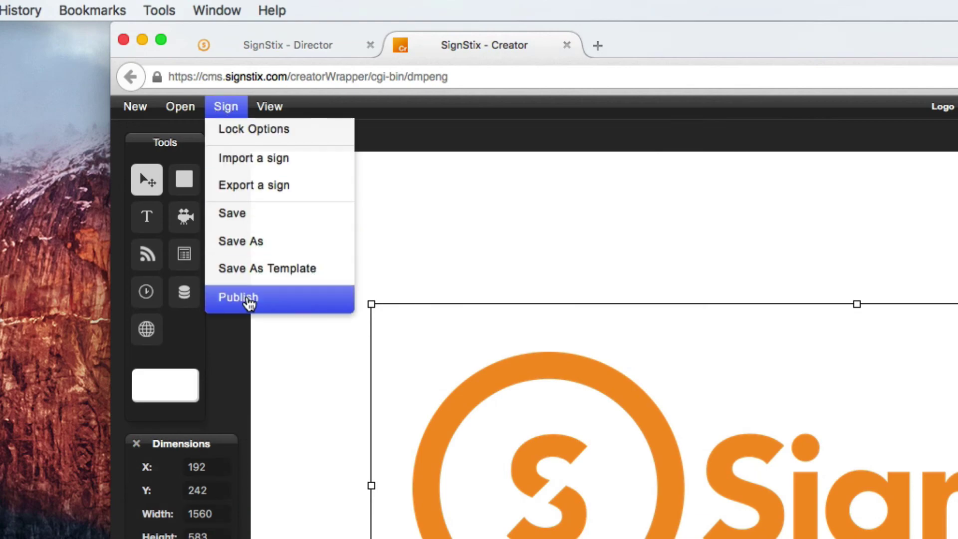
{"action": "left_click", "coordinate": [195, 120]}
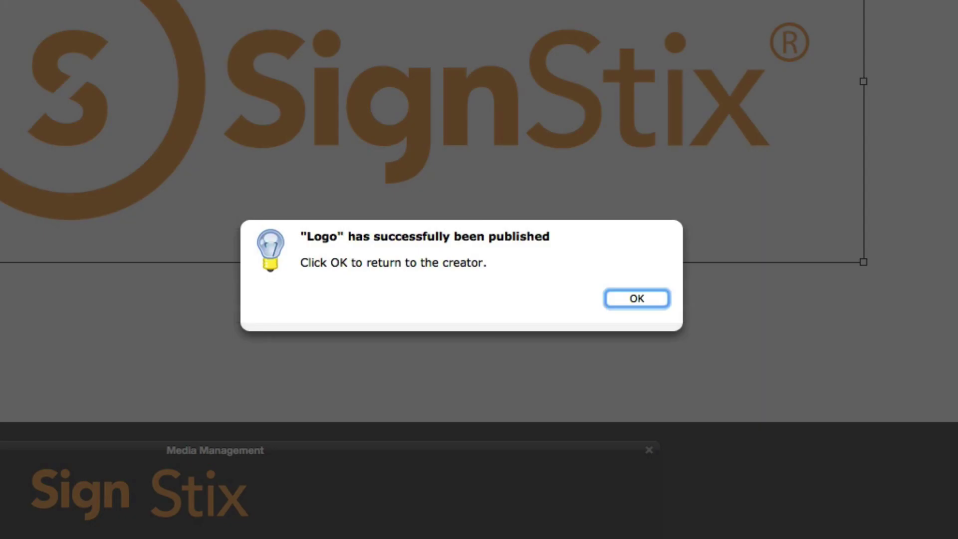
{"action": "key", "text": "Return"}
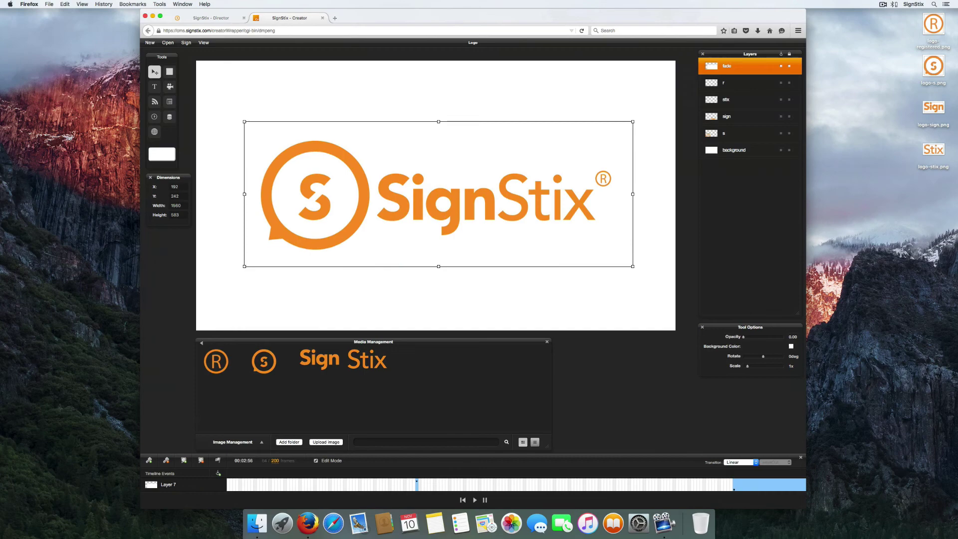